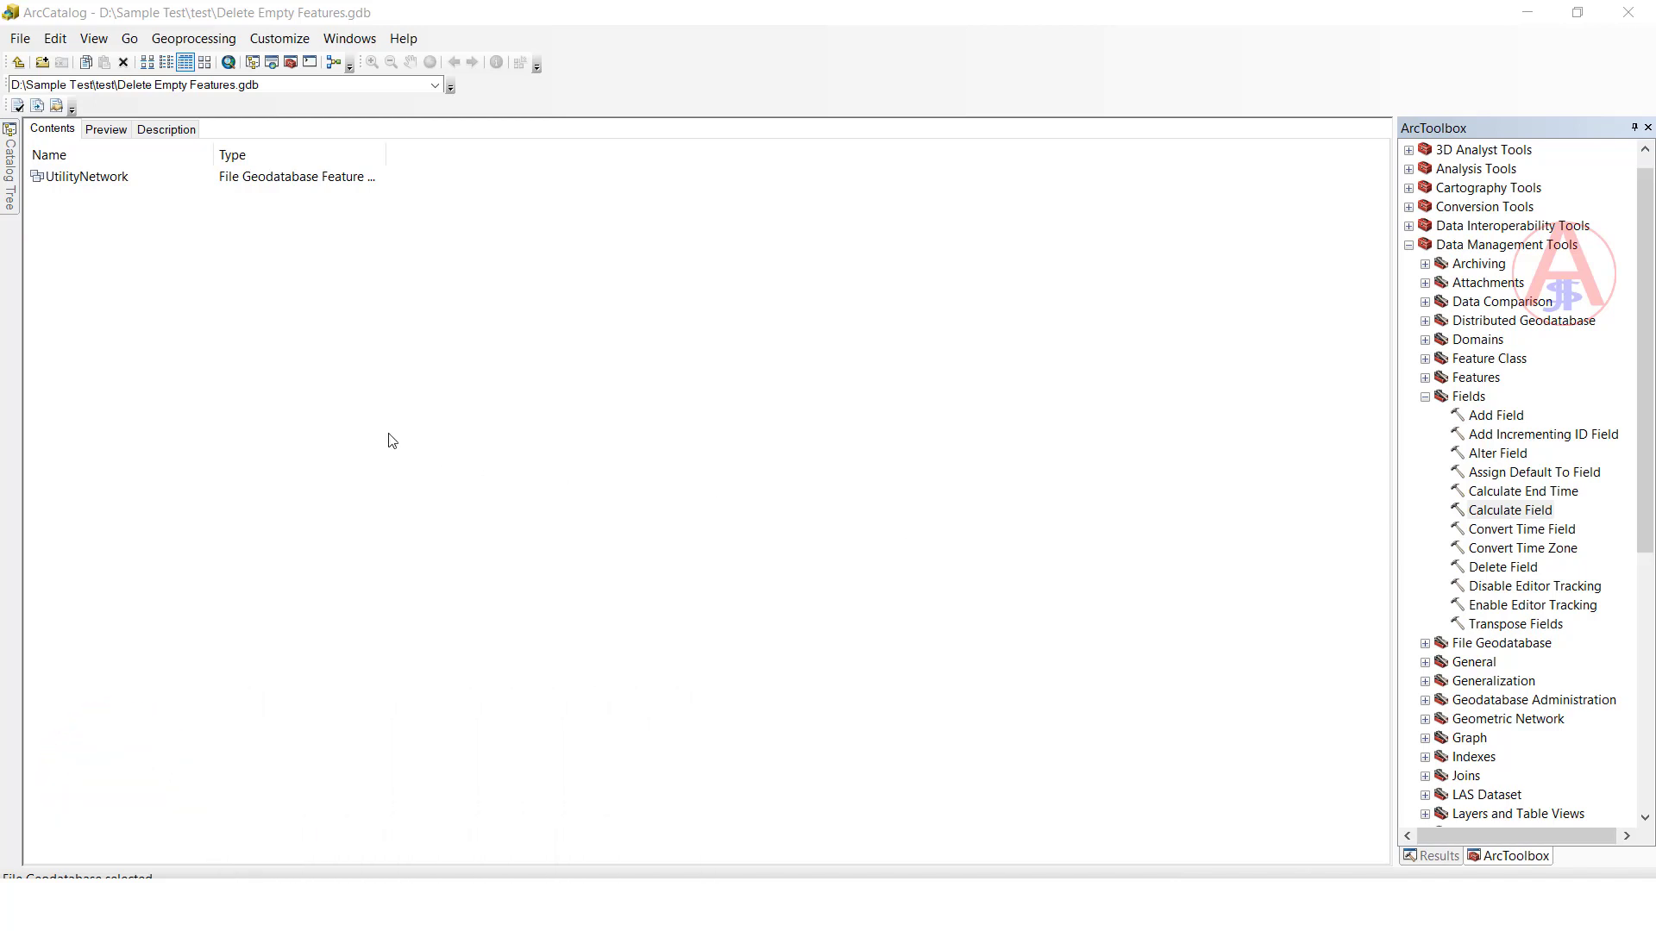
Step: Open the UtilityNetwork feature dataset in the Contents tab to list its feature classes
double_click(97, 181)
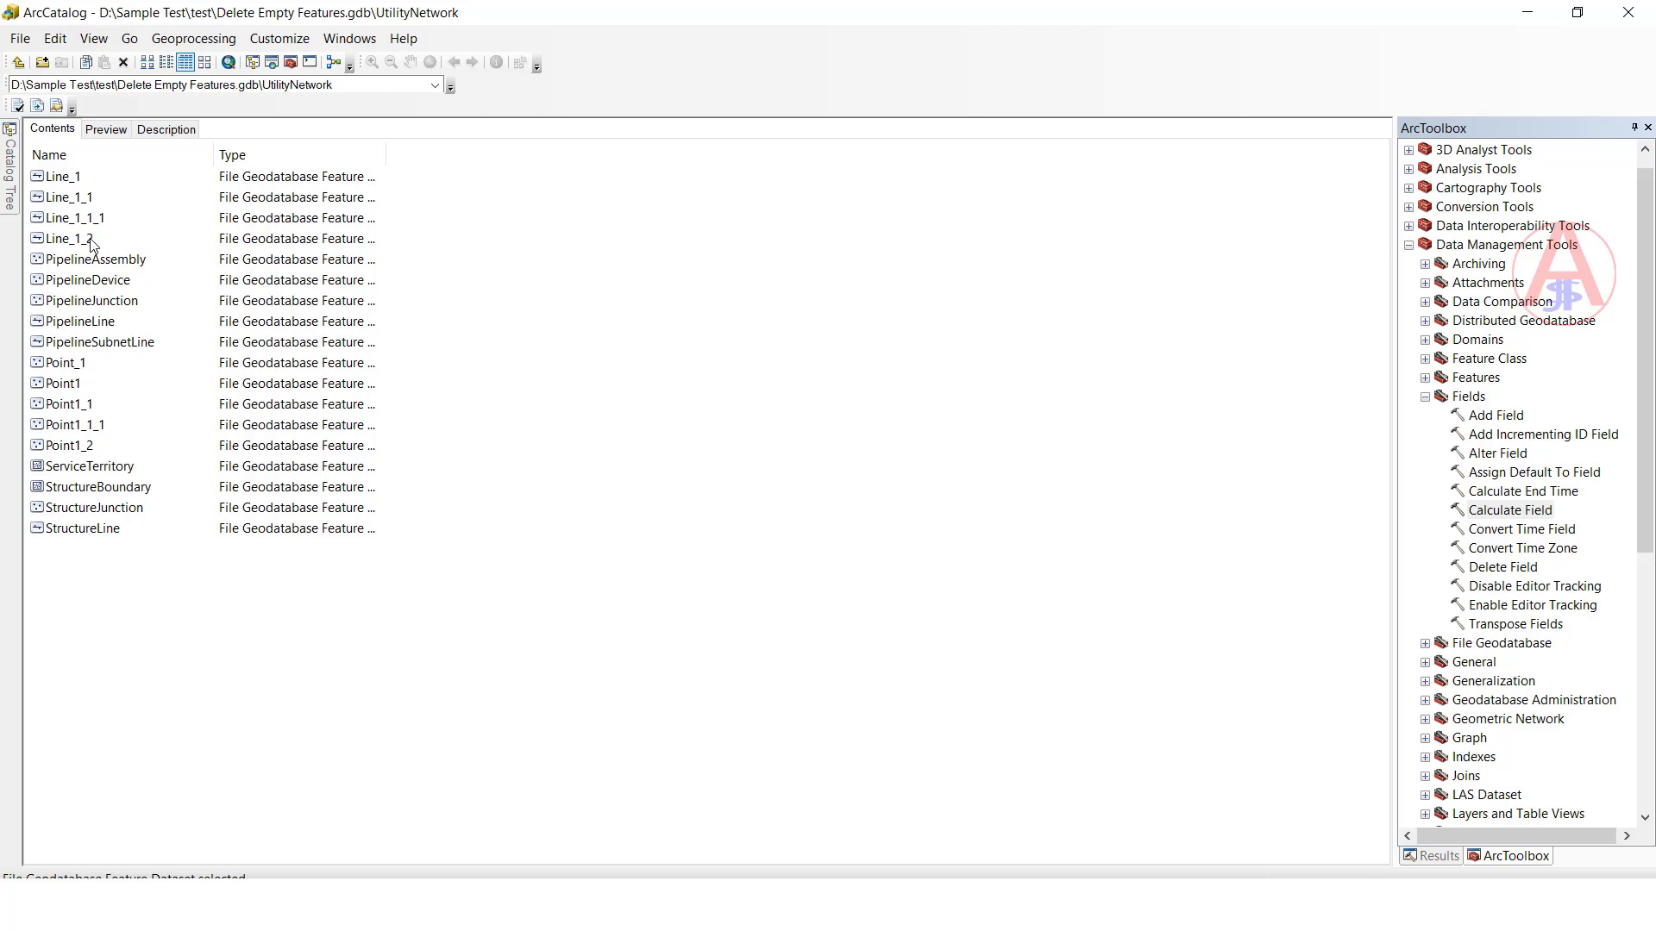
double_click(74, 185)
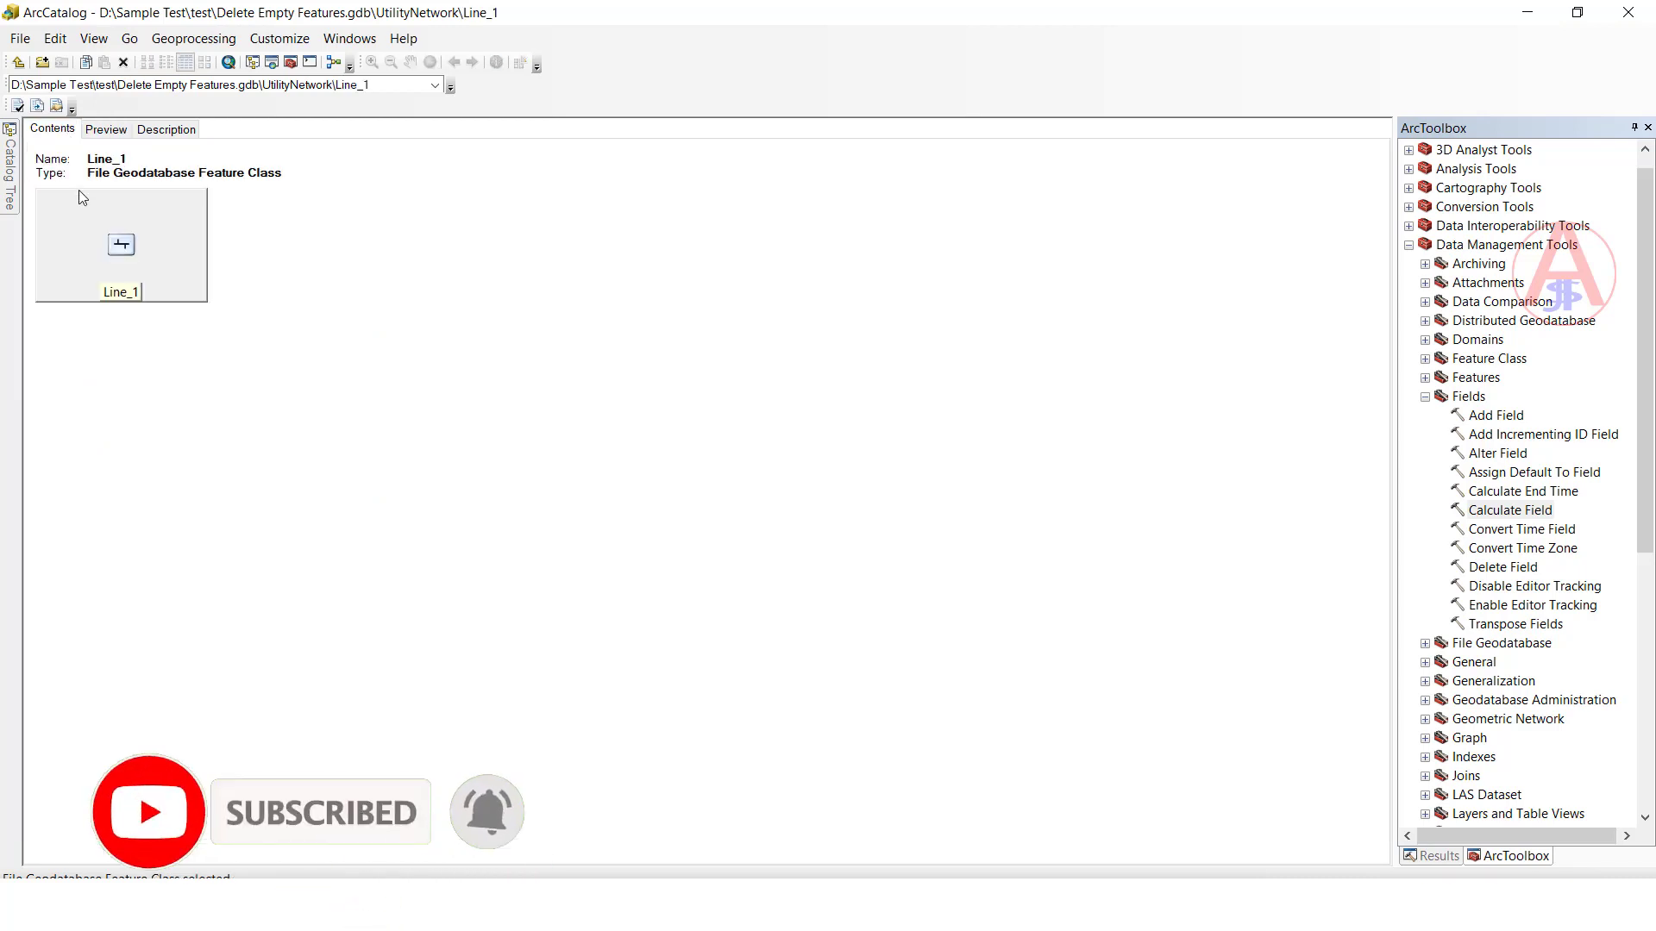
click(18, 62)
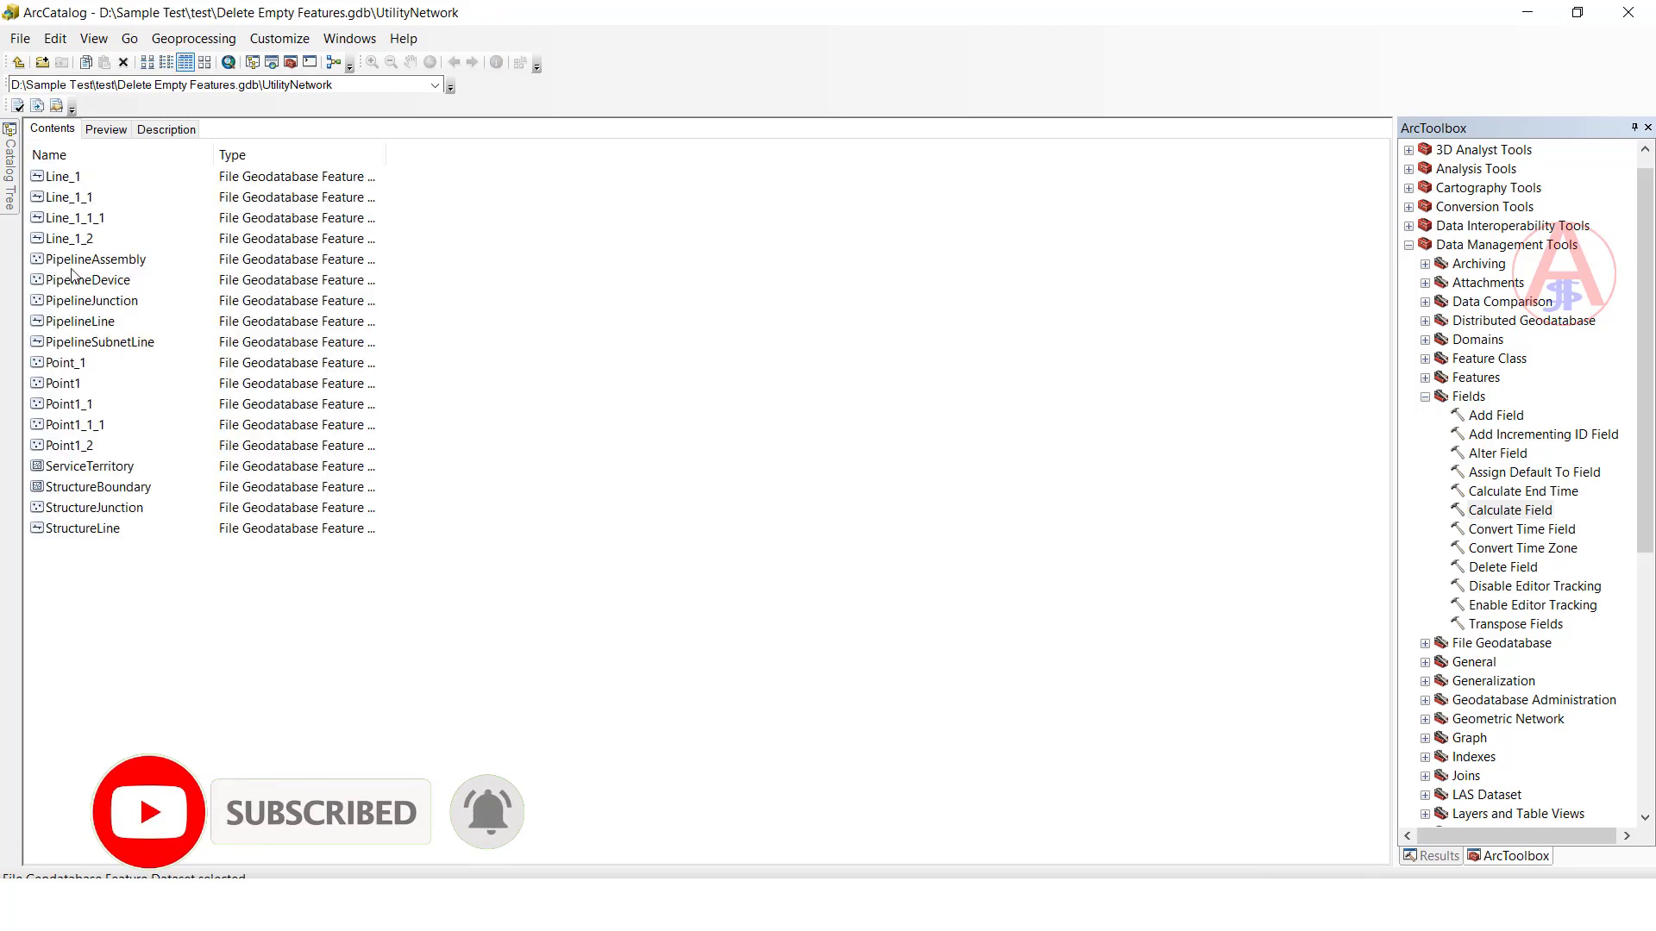
click(77, 259)
click(106, 129)
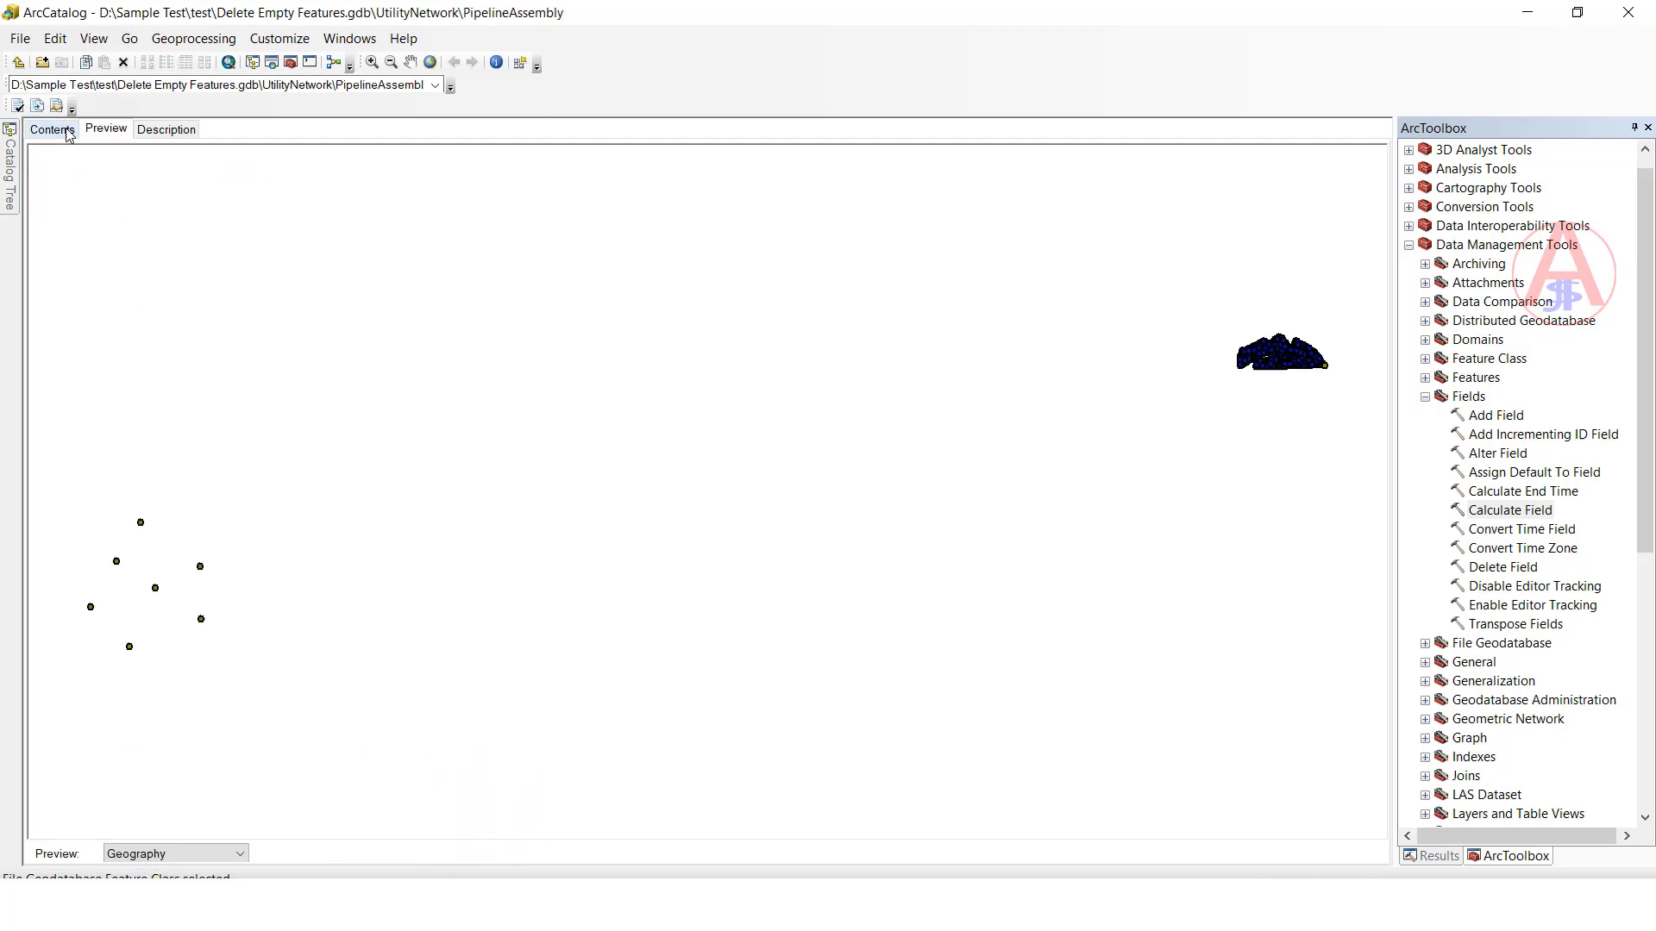
click(52, 131)
click(18, 62)
click(91, 301)
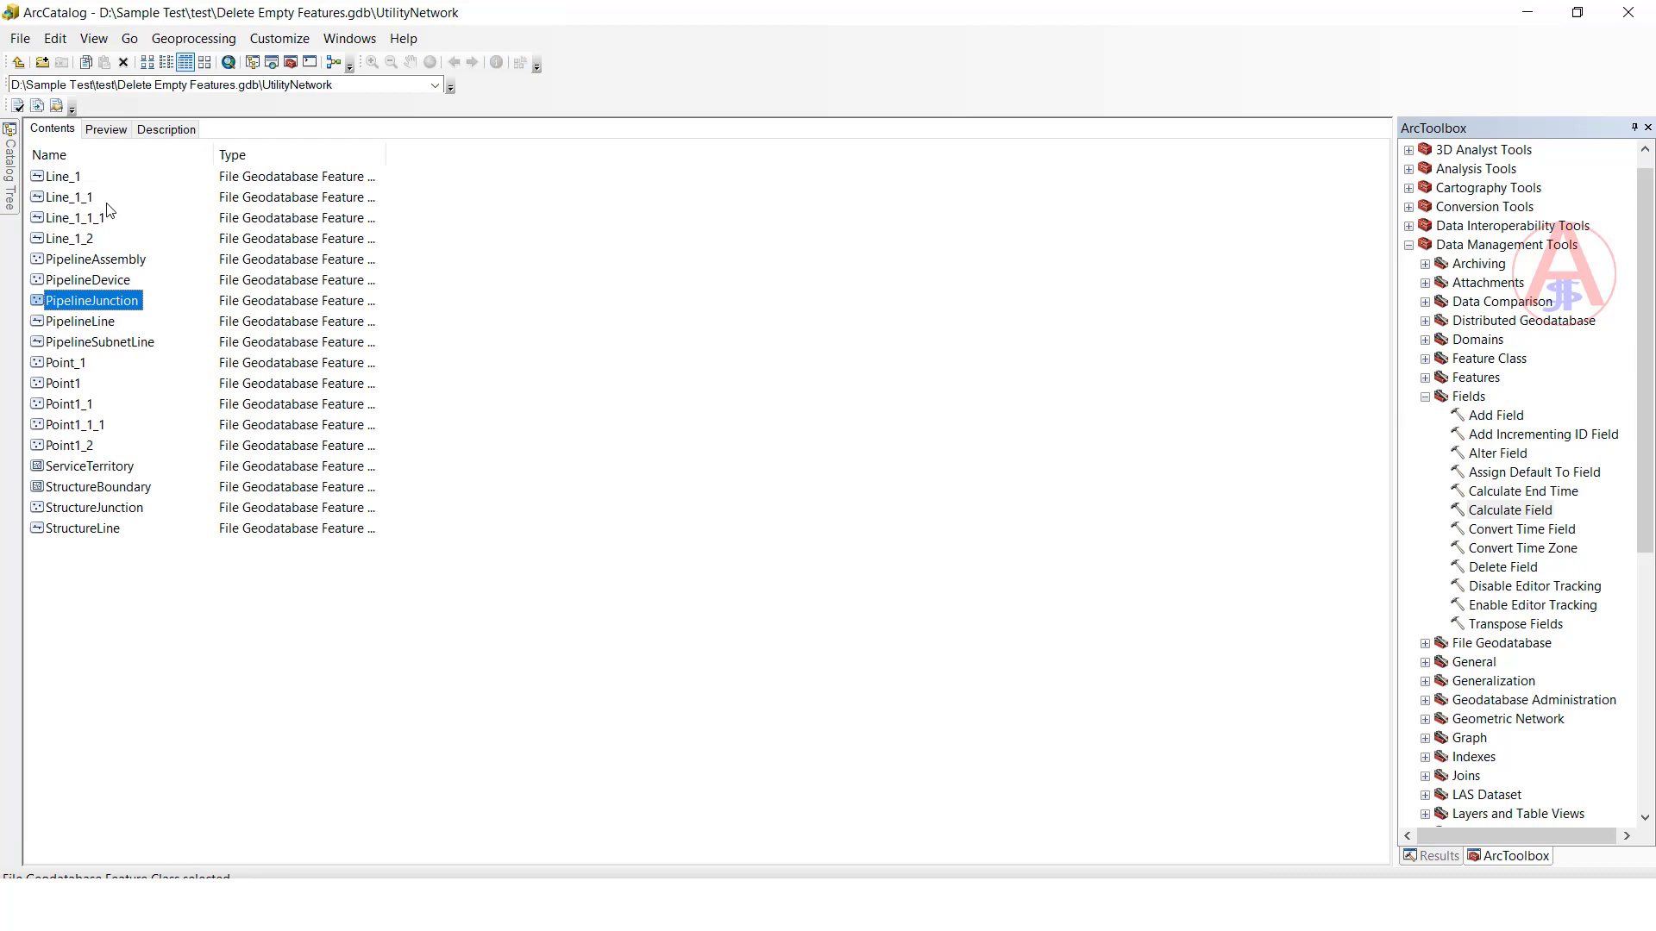
click(64, 132)
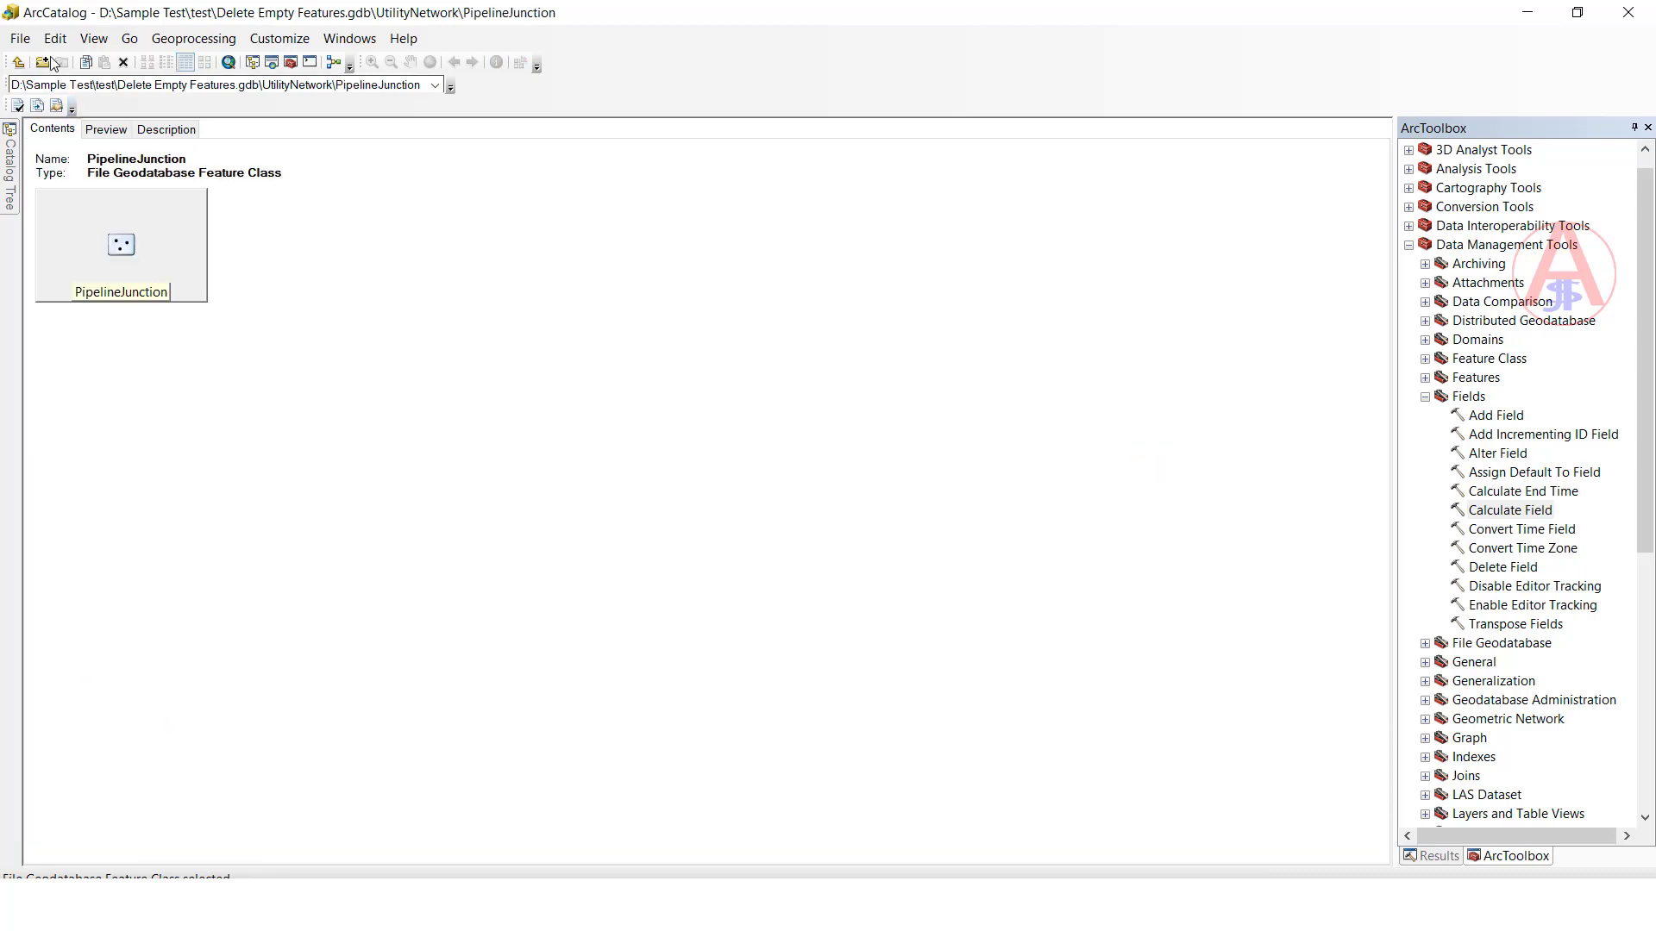
click(19, 62)
click(113, 499)
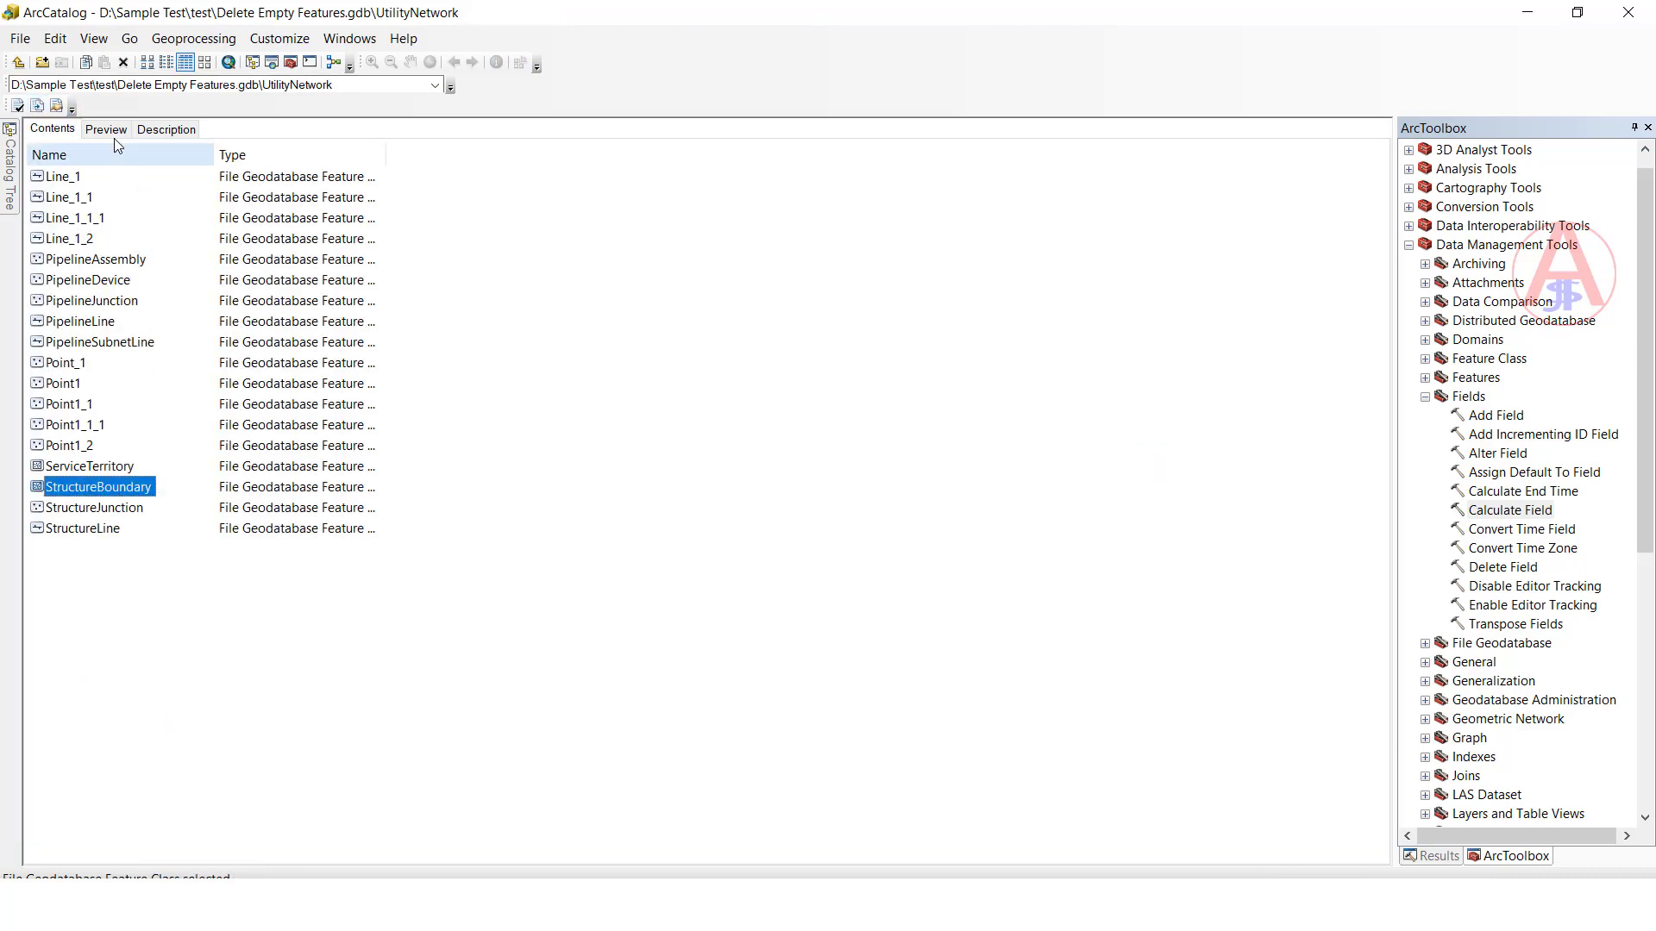
click(106, 129)
click(51, 130)
click(19, 62)
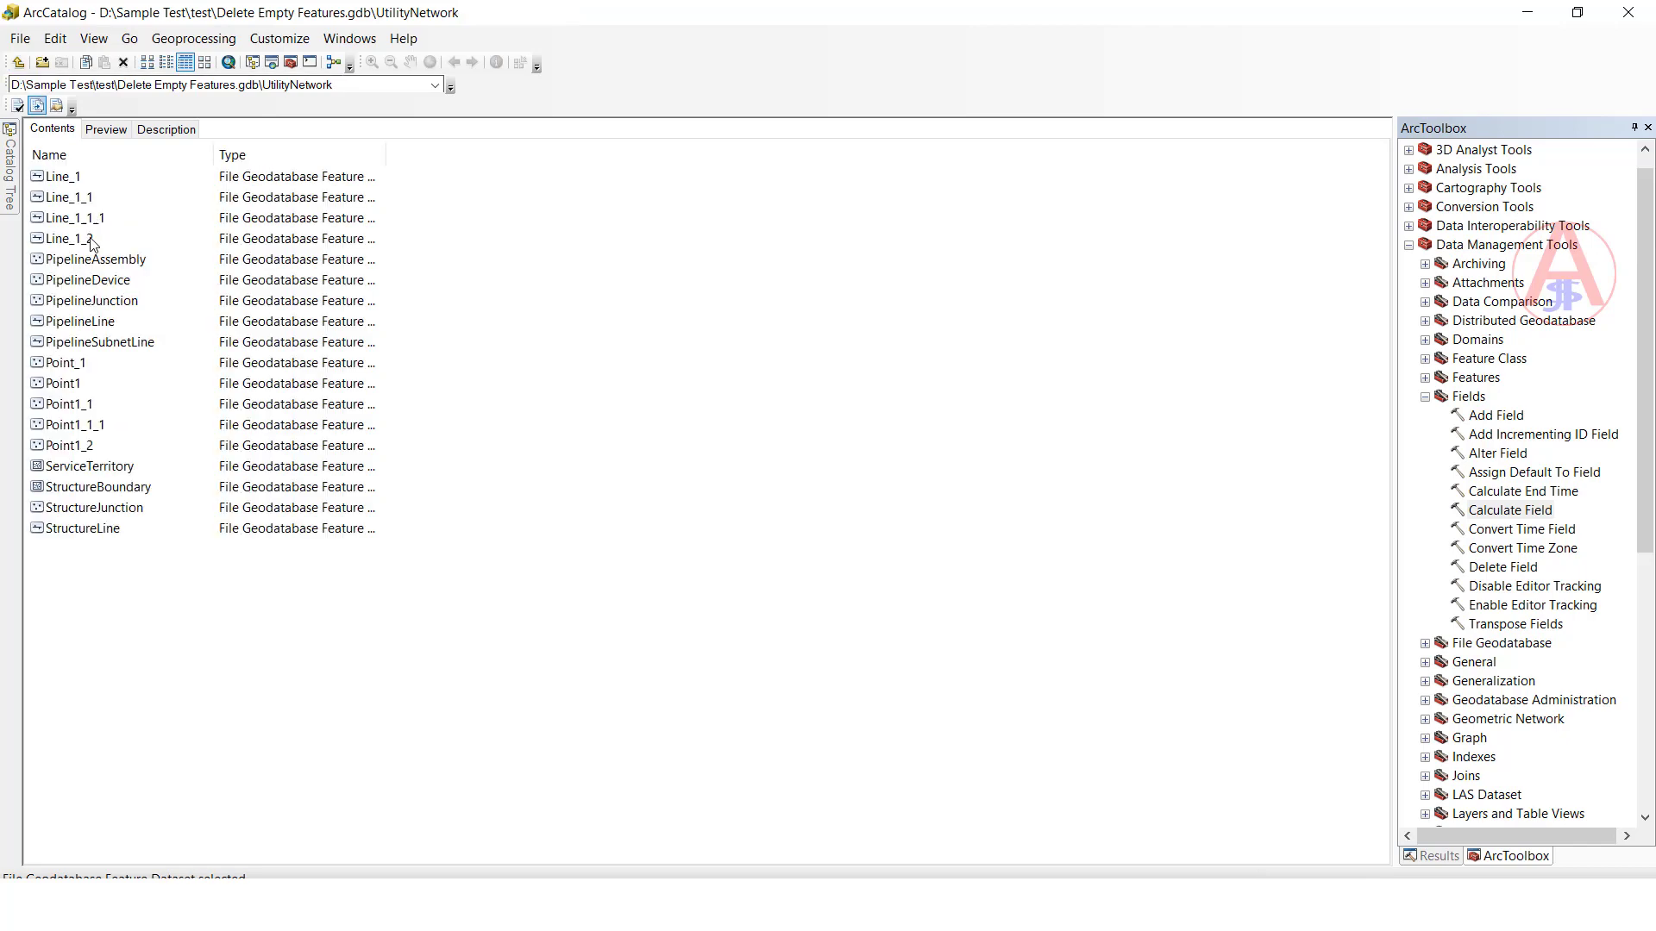
click(83, 489)
click(106, 130)
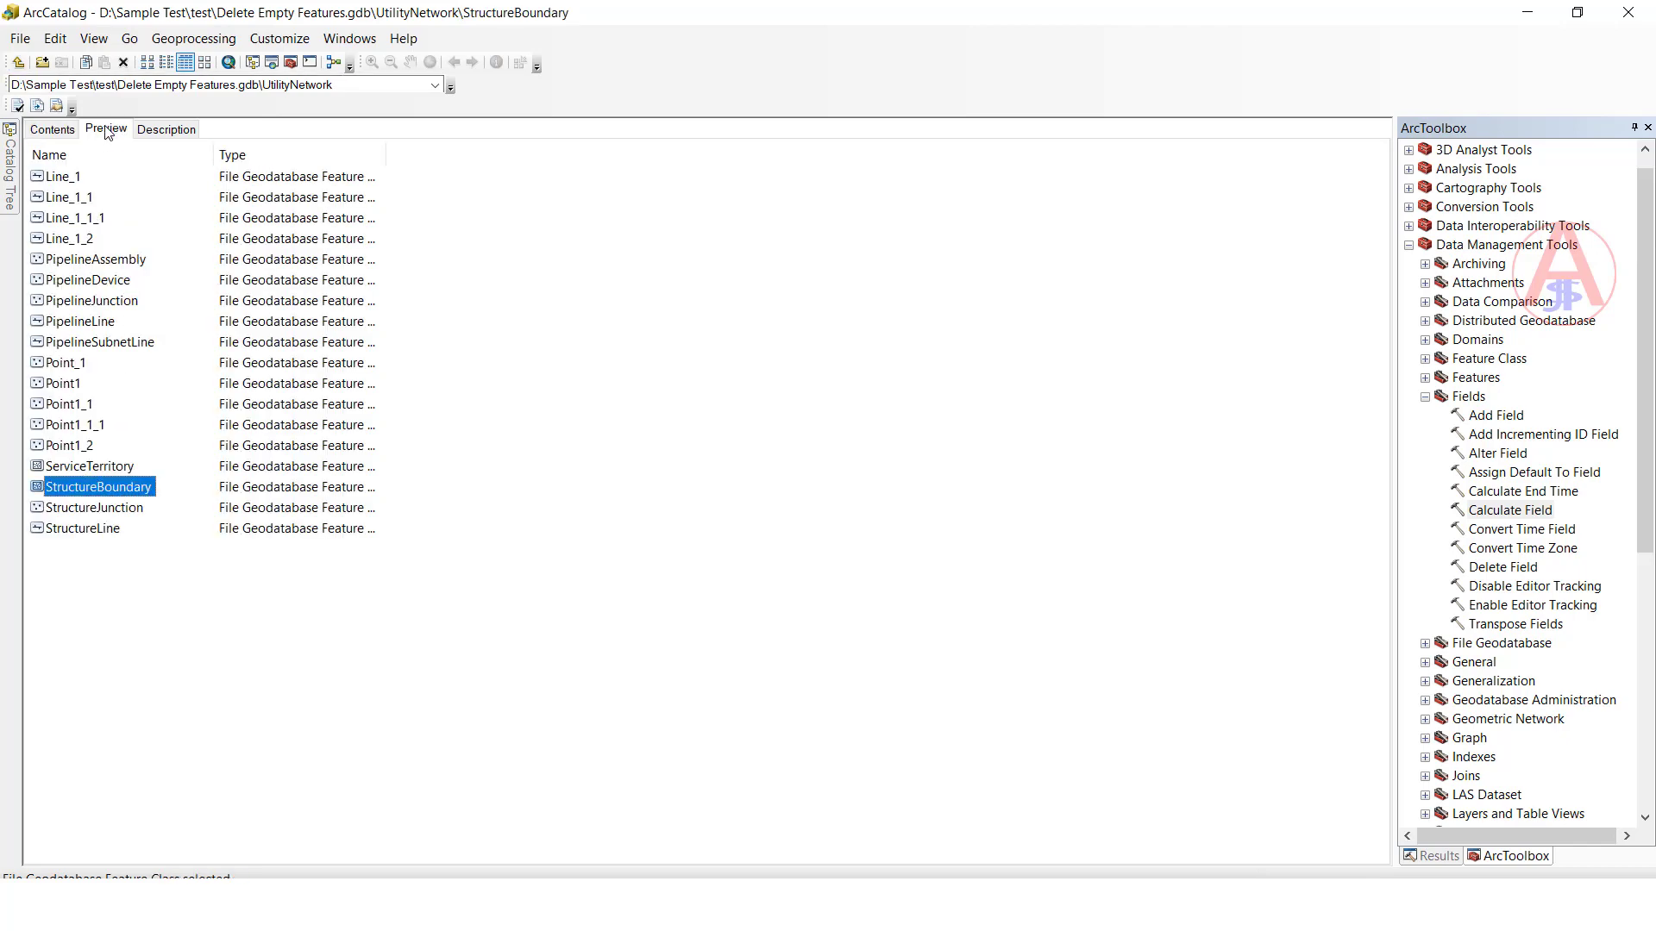
click(52, 129)
click(19, 63)
click(91, 508)
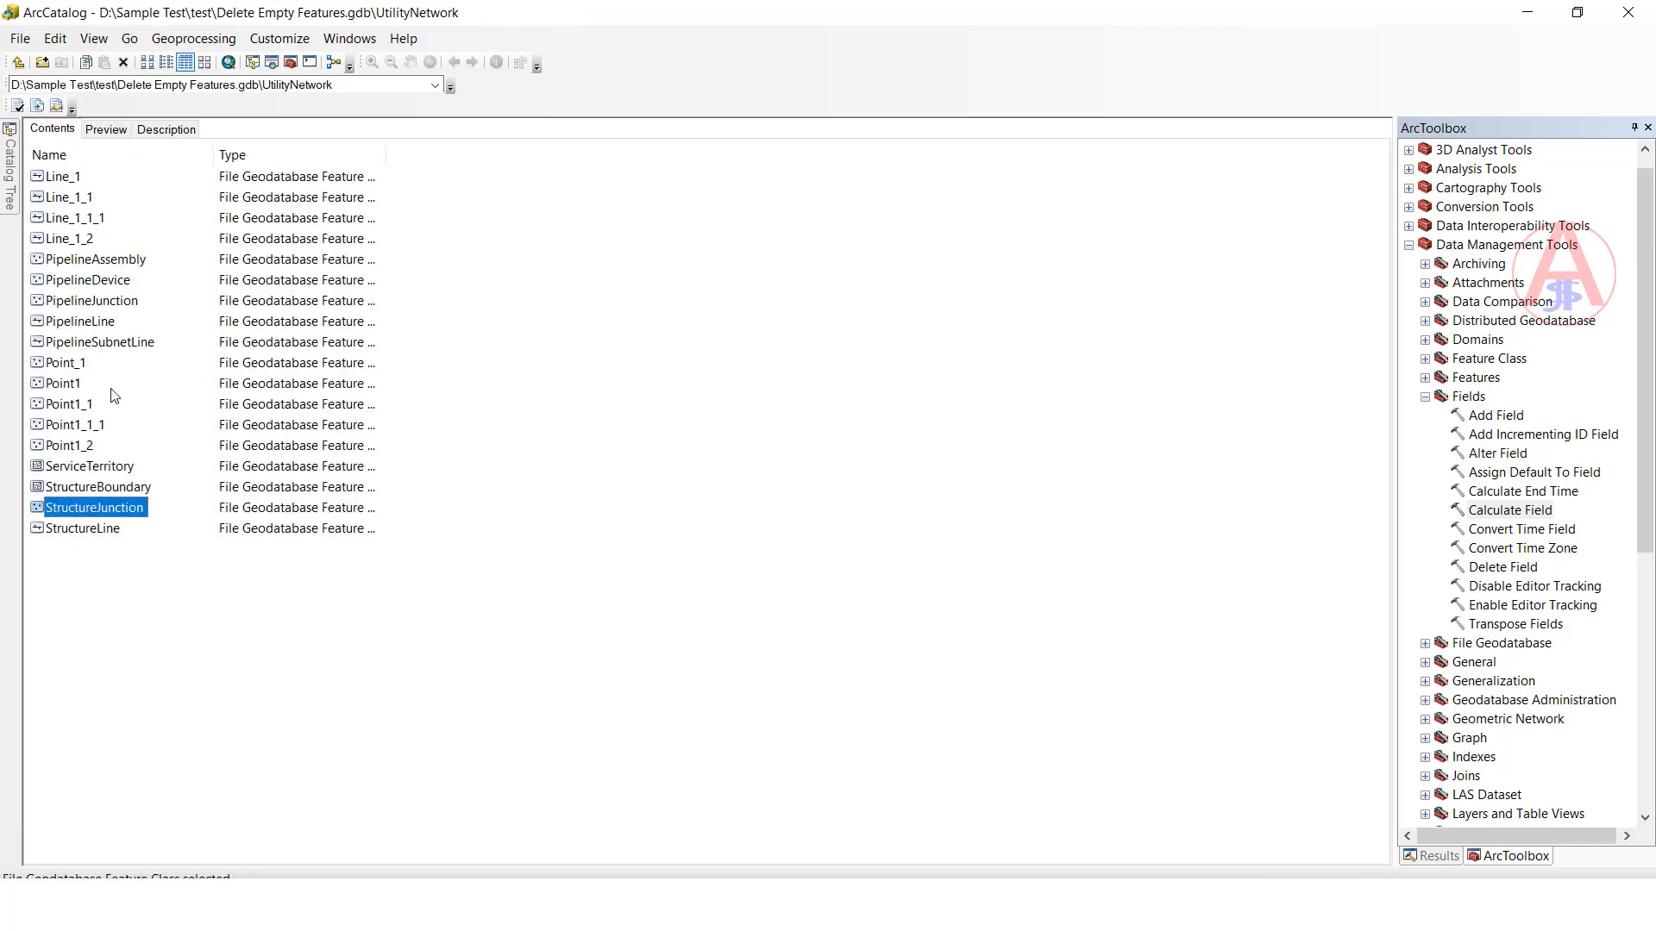
click(107, 129)
click(53, 131)
click(18, 62)
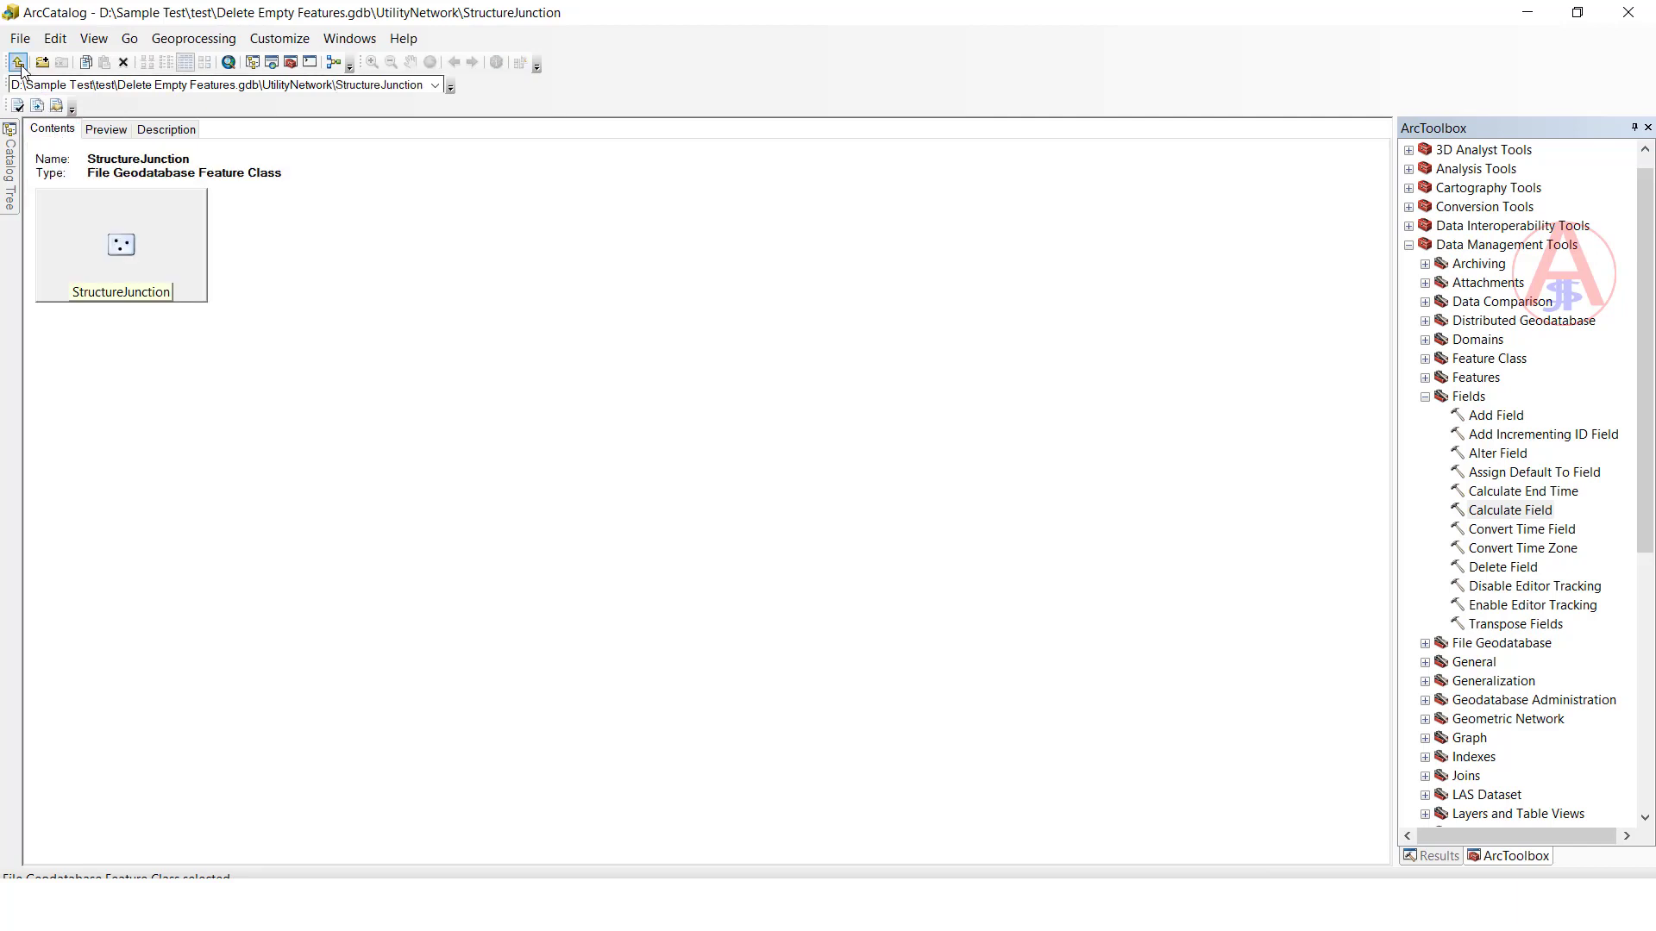
click(91, 528)
click(106, 129)
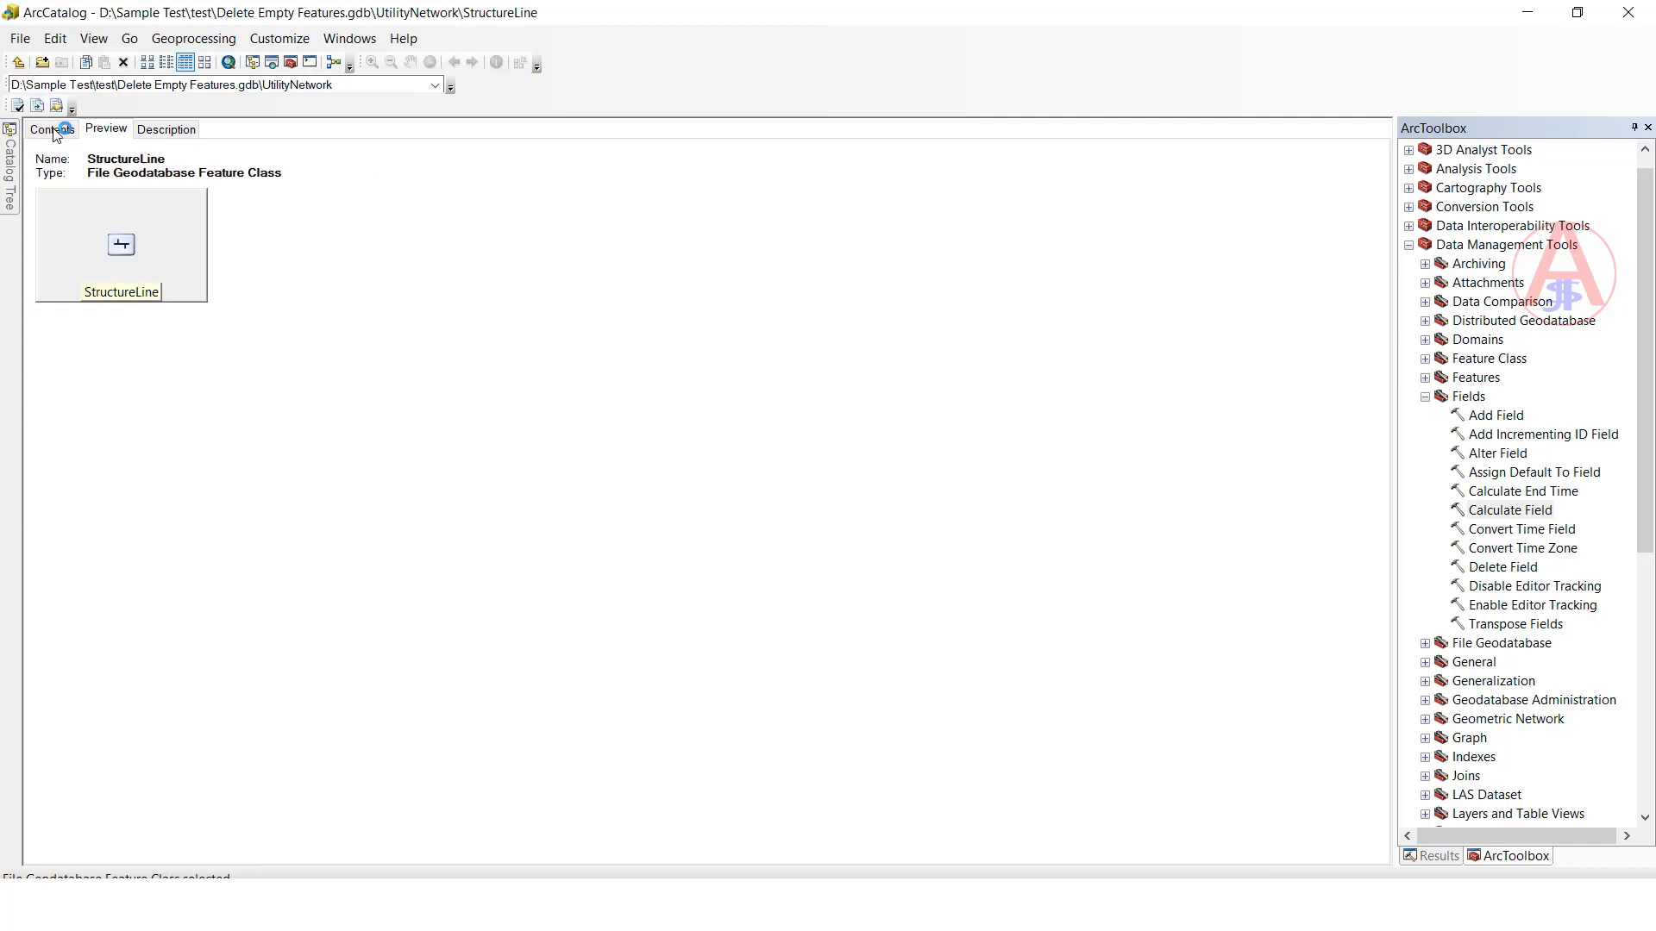
click(53, 130)
click(19, 62)
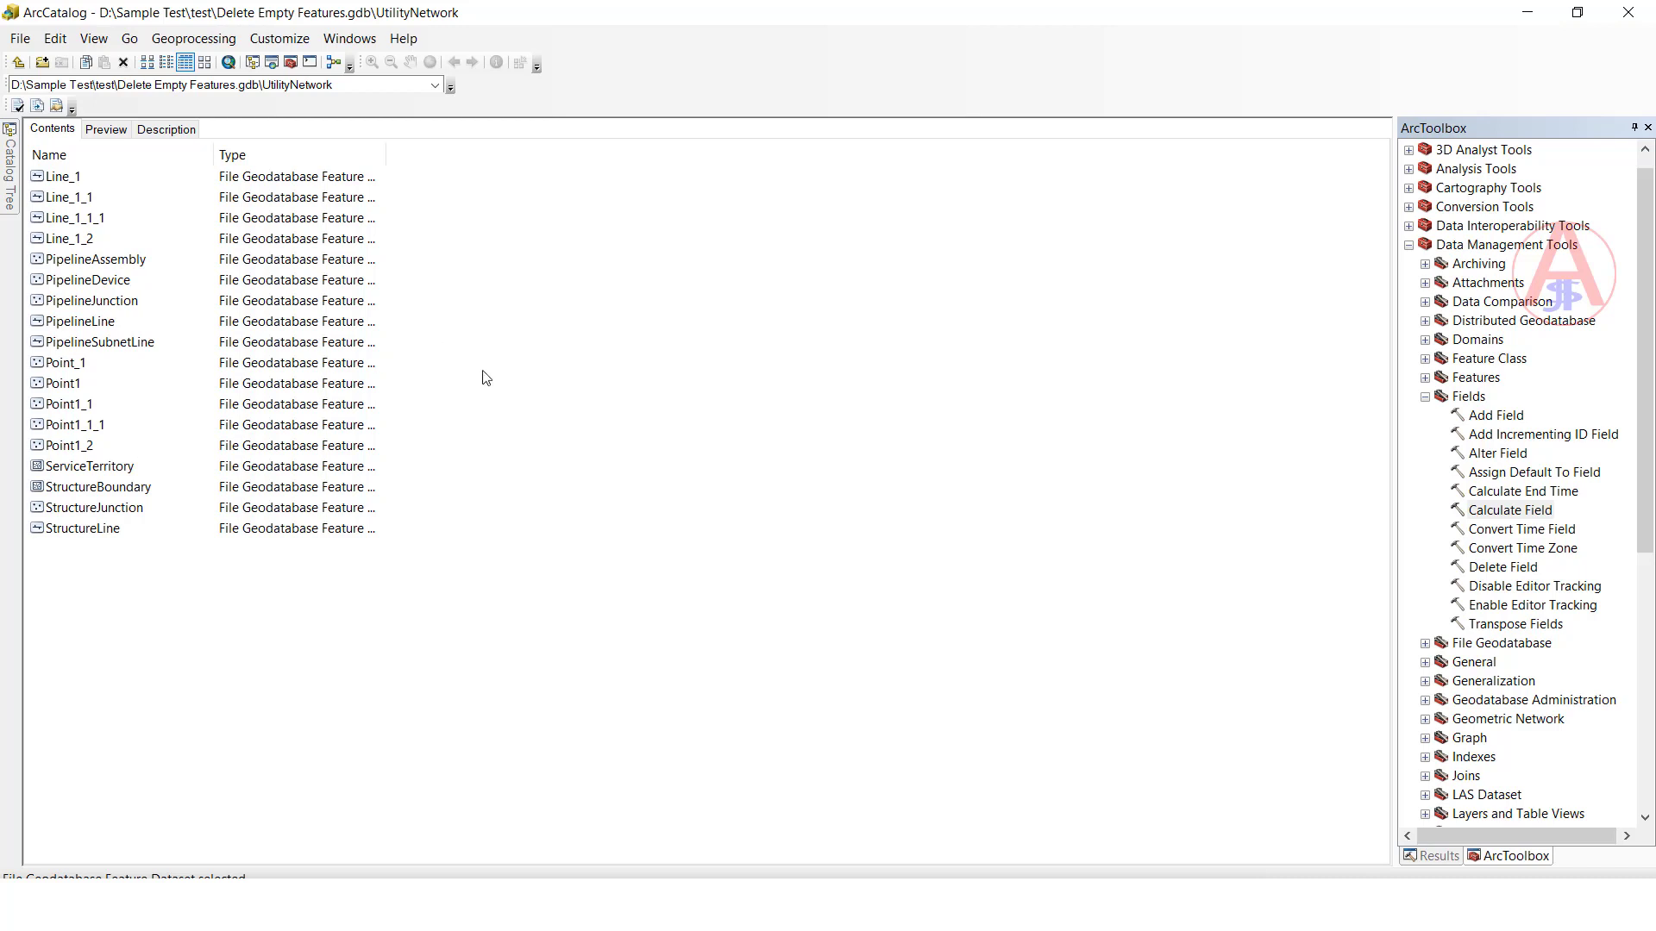
Step: In the Python window, run the script's 'import arcpy' and 'from arcpy import env' lines
click(311, 63)
key(alt+Tab)
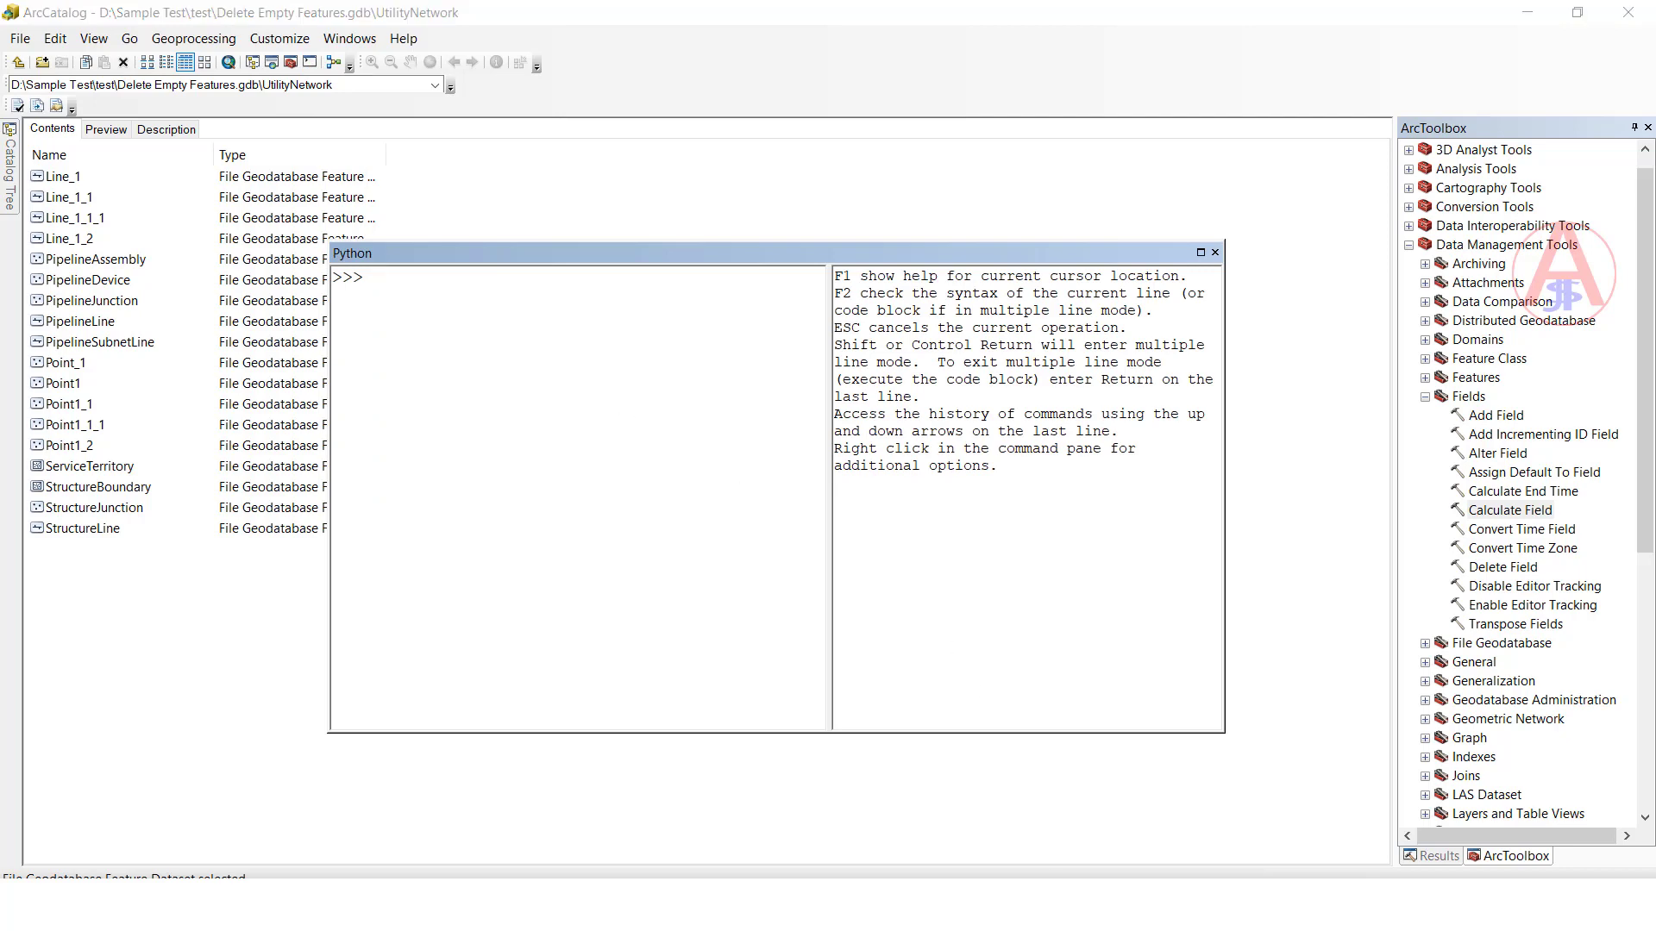
drag(873, 109, 673, 109)
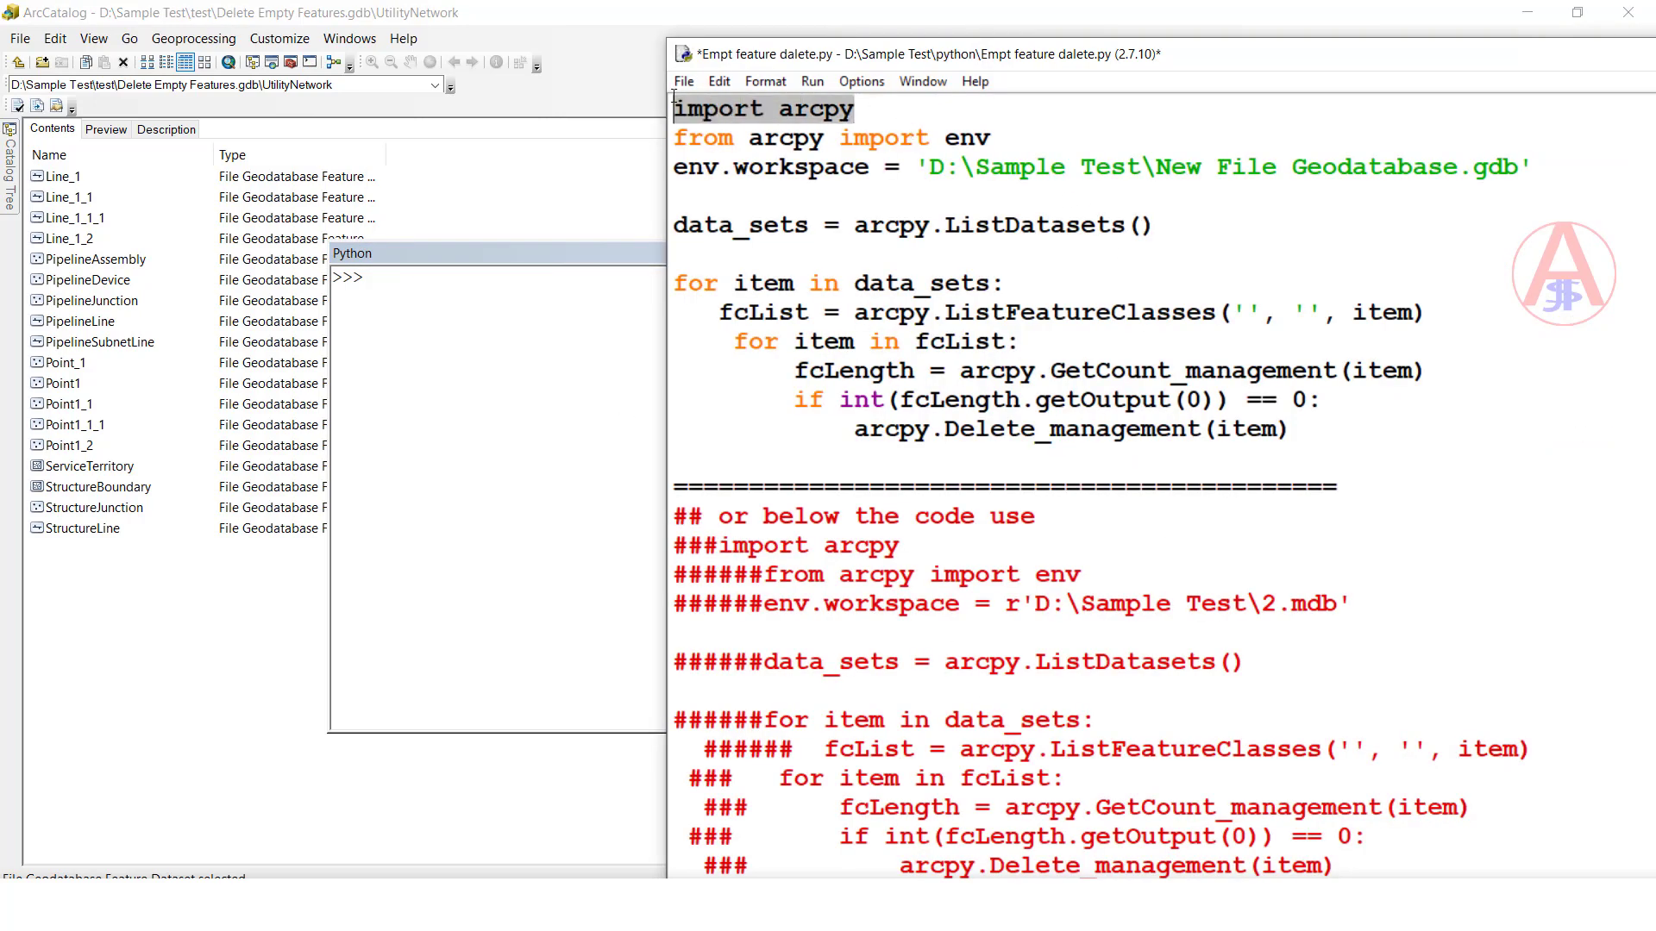
click(515, 295)
text(import arcpy)
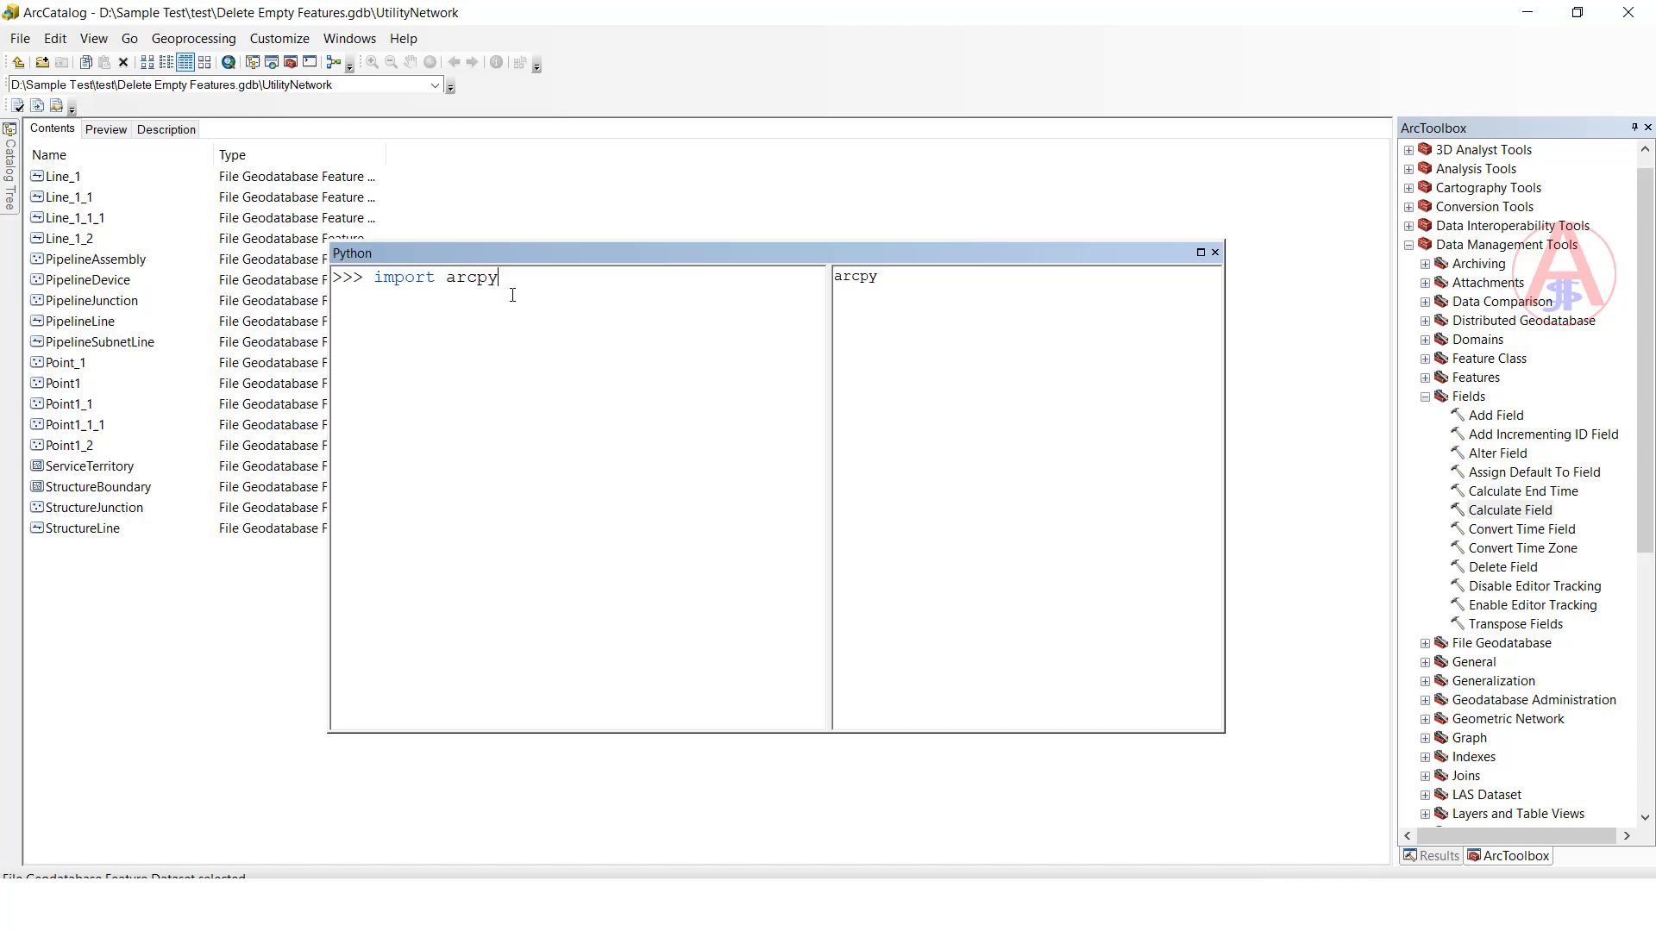
key(Return)
key(alt+Tab)
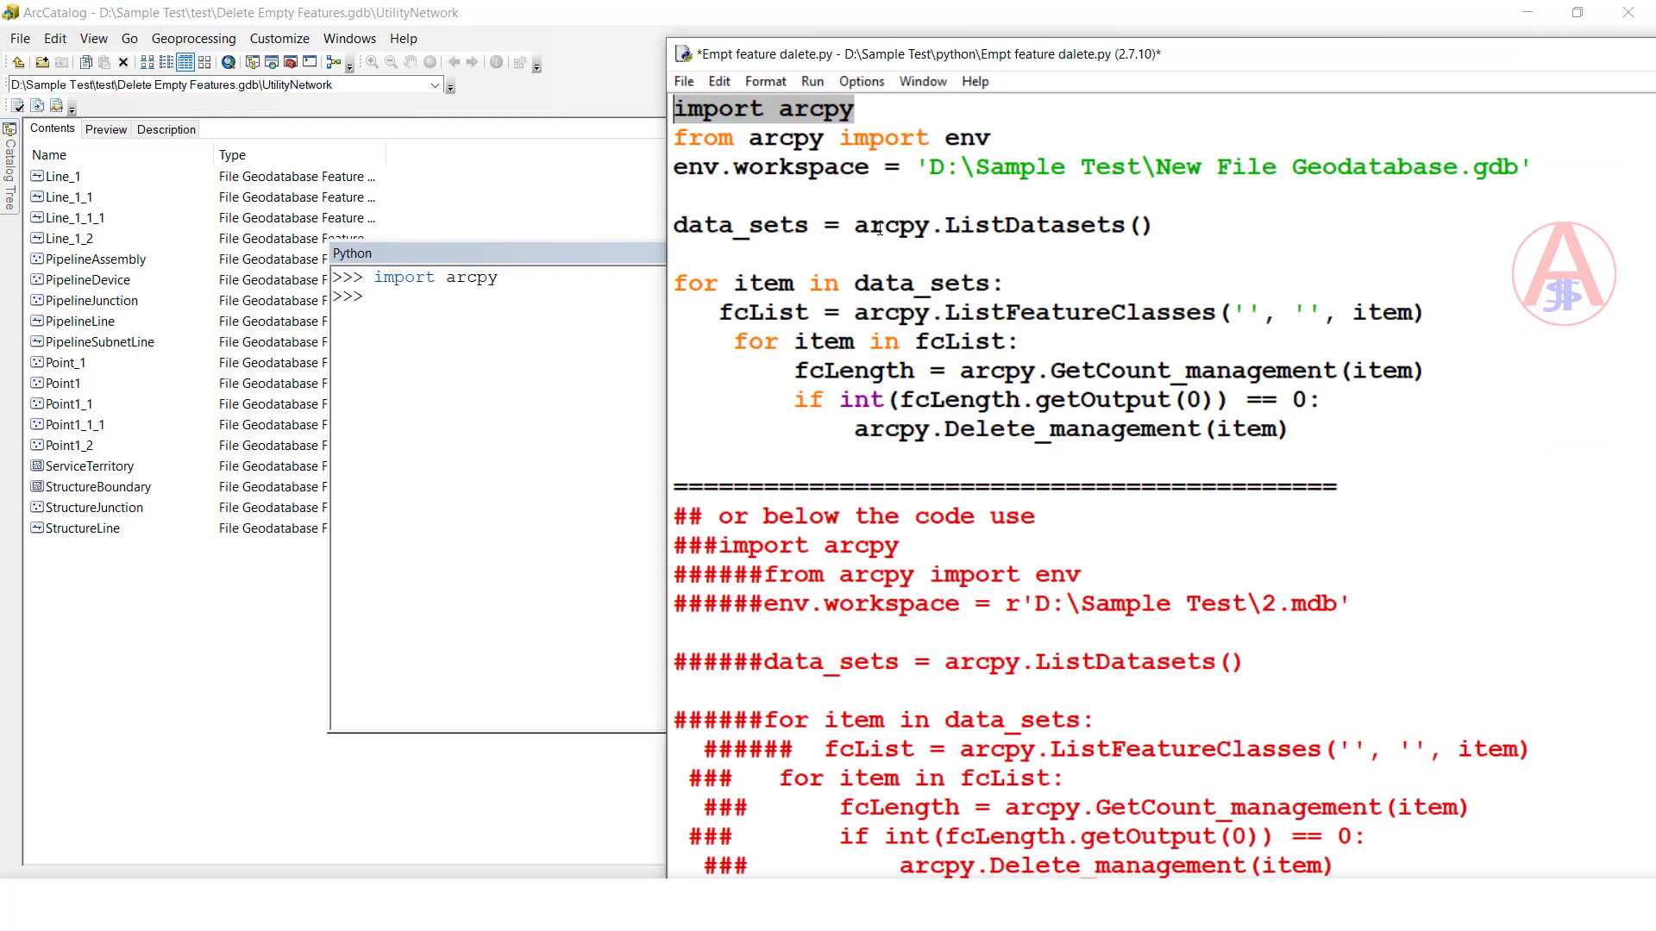
drag(676, 138, 992, 140)
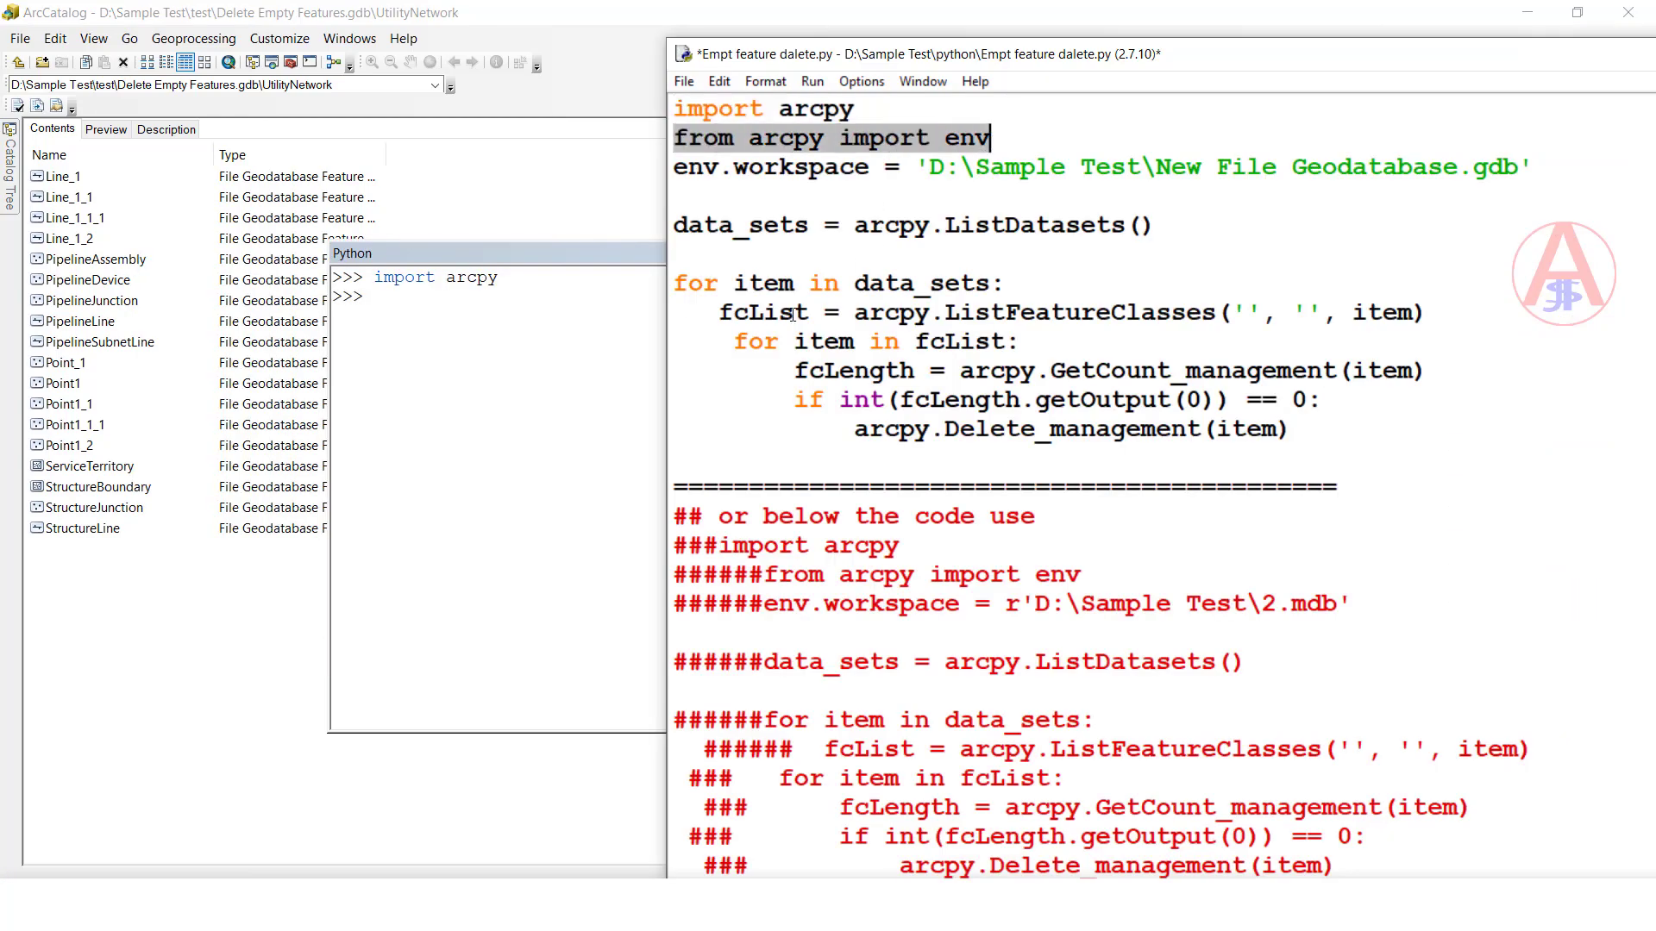
key(ctrl+c)
click(521, 373)
key(ctrl+v)
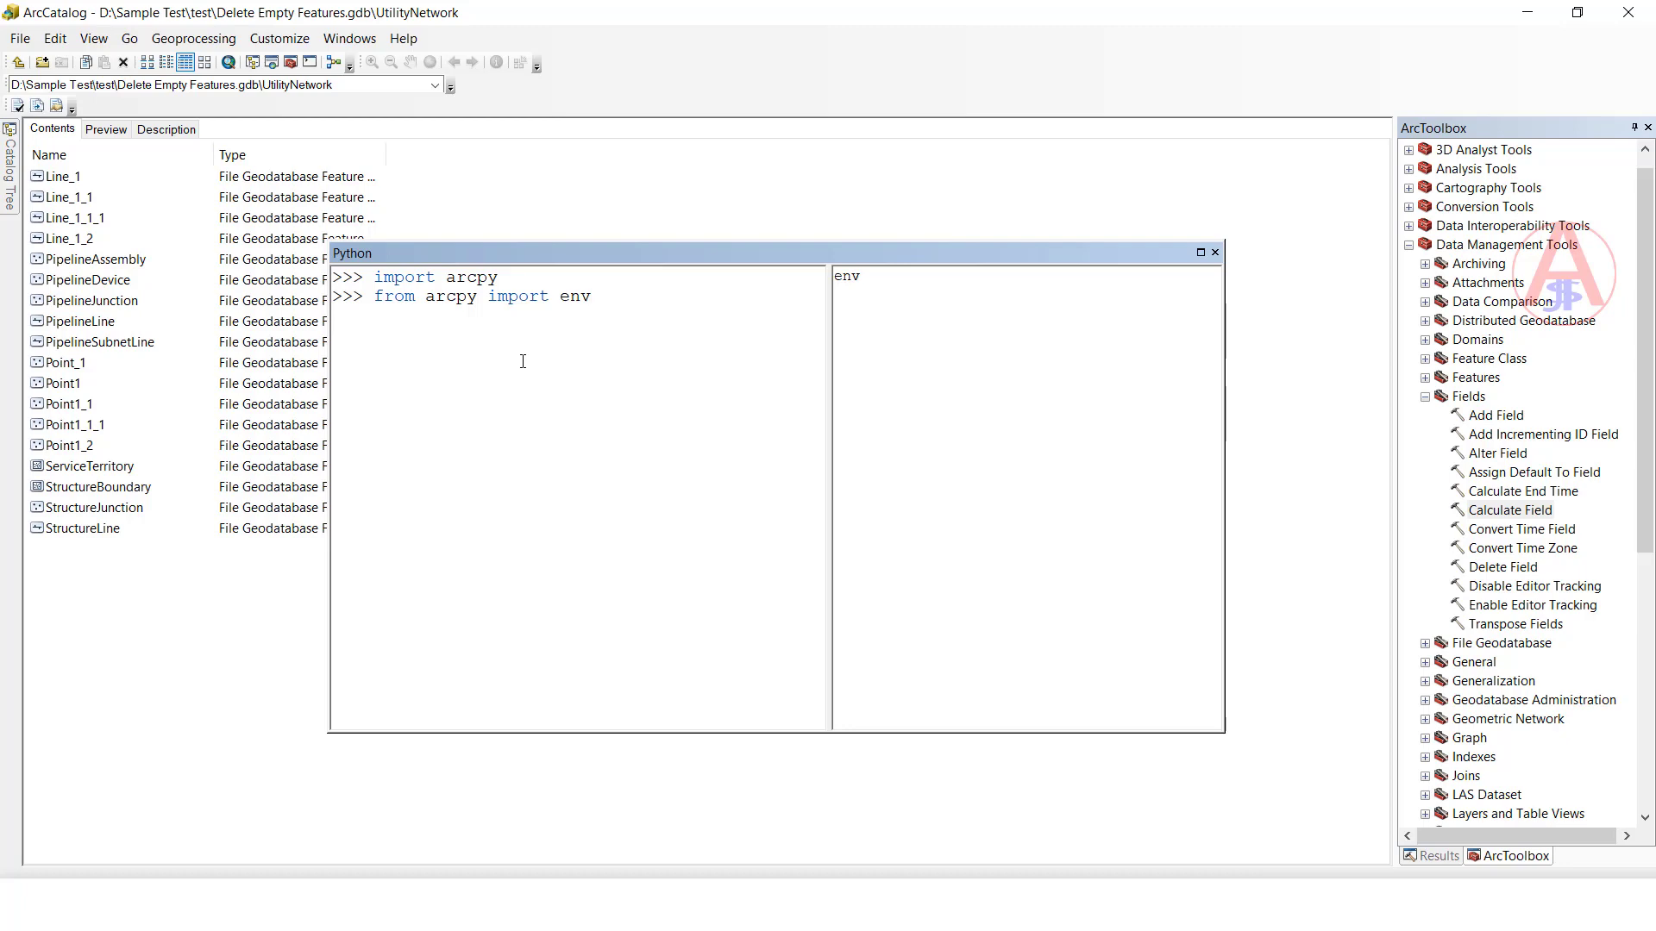
key(Return)
Step: Set env.workspace to the Delete Empty Features geodatabase path, minus \UtilityNetwork, and run it
key(alt+Tab)
click(674, 168)
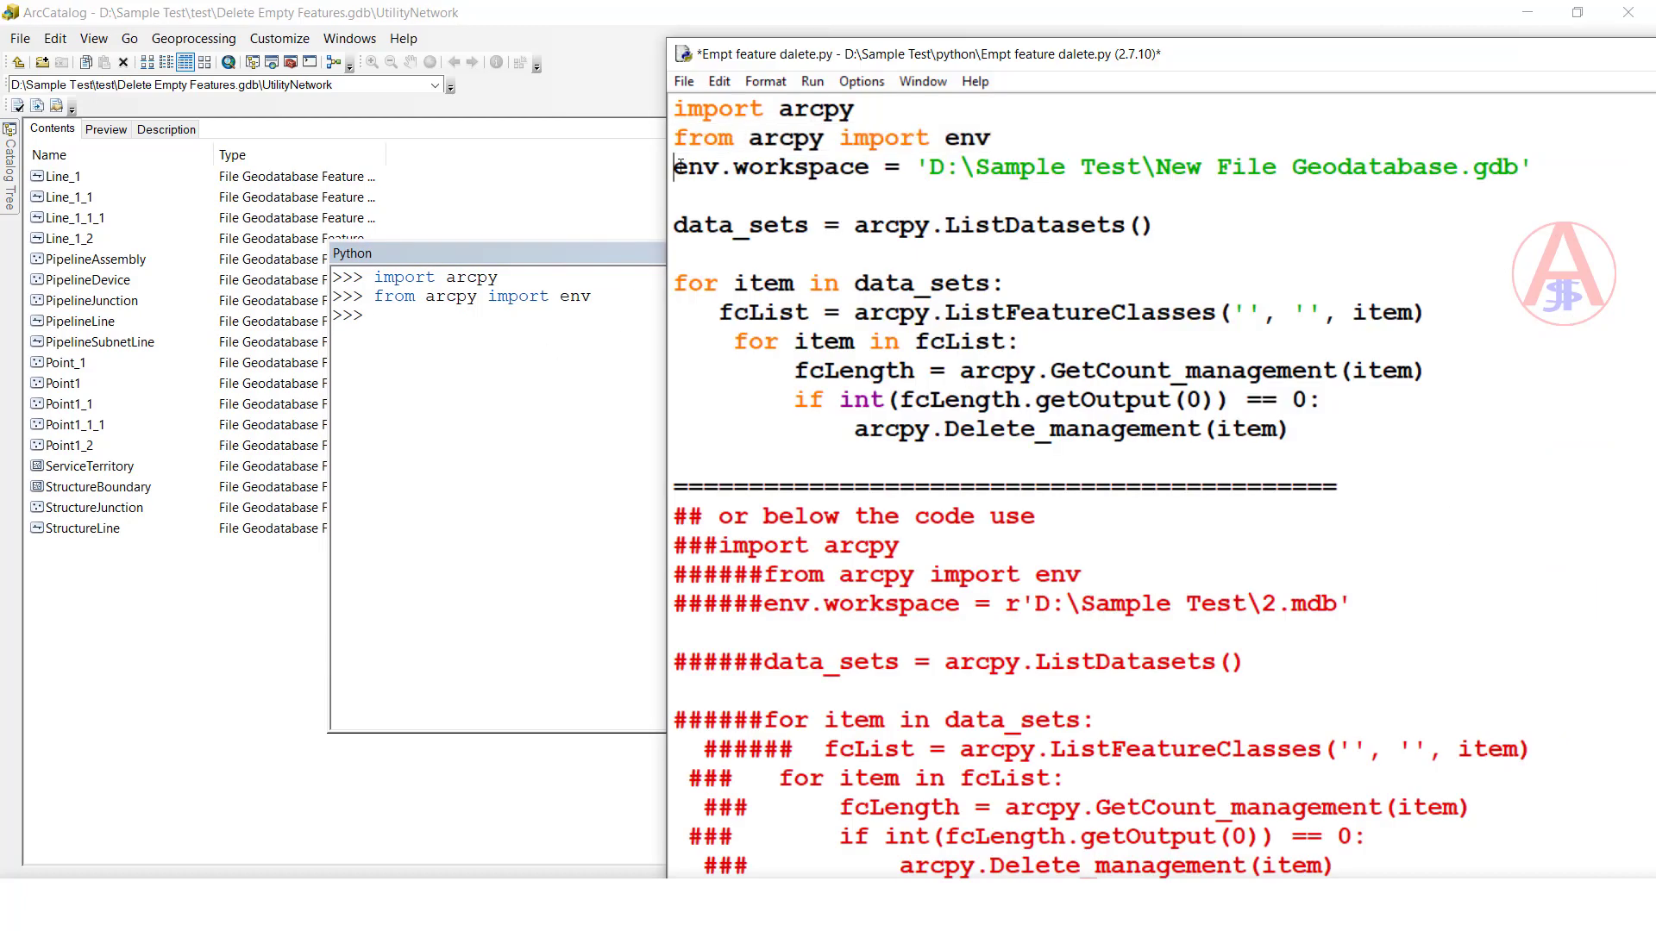
shift+click(1526, 167)
key(ctrl+c)
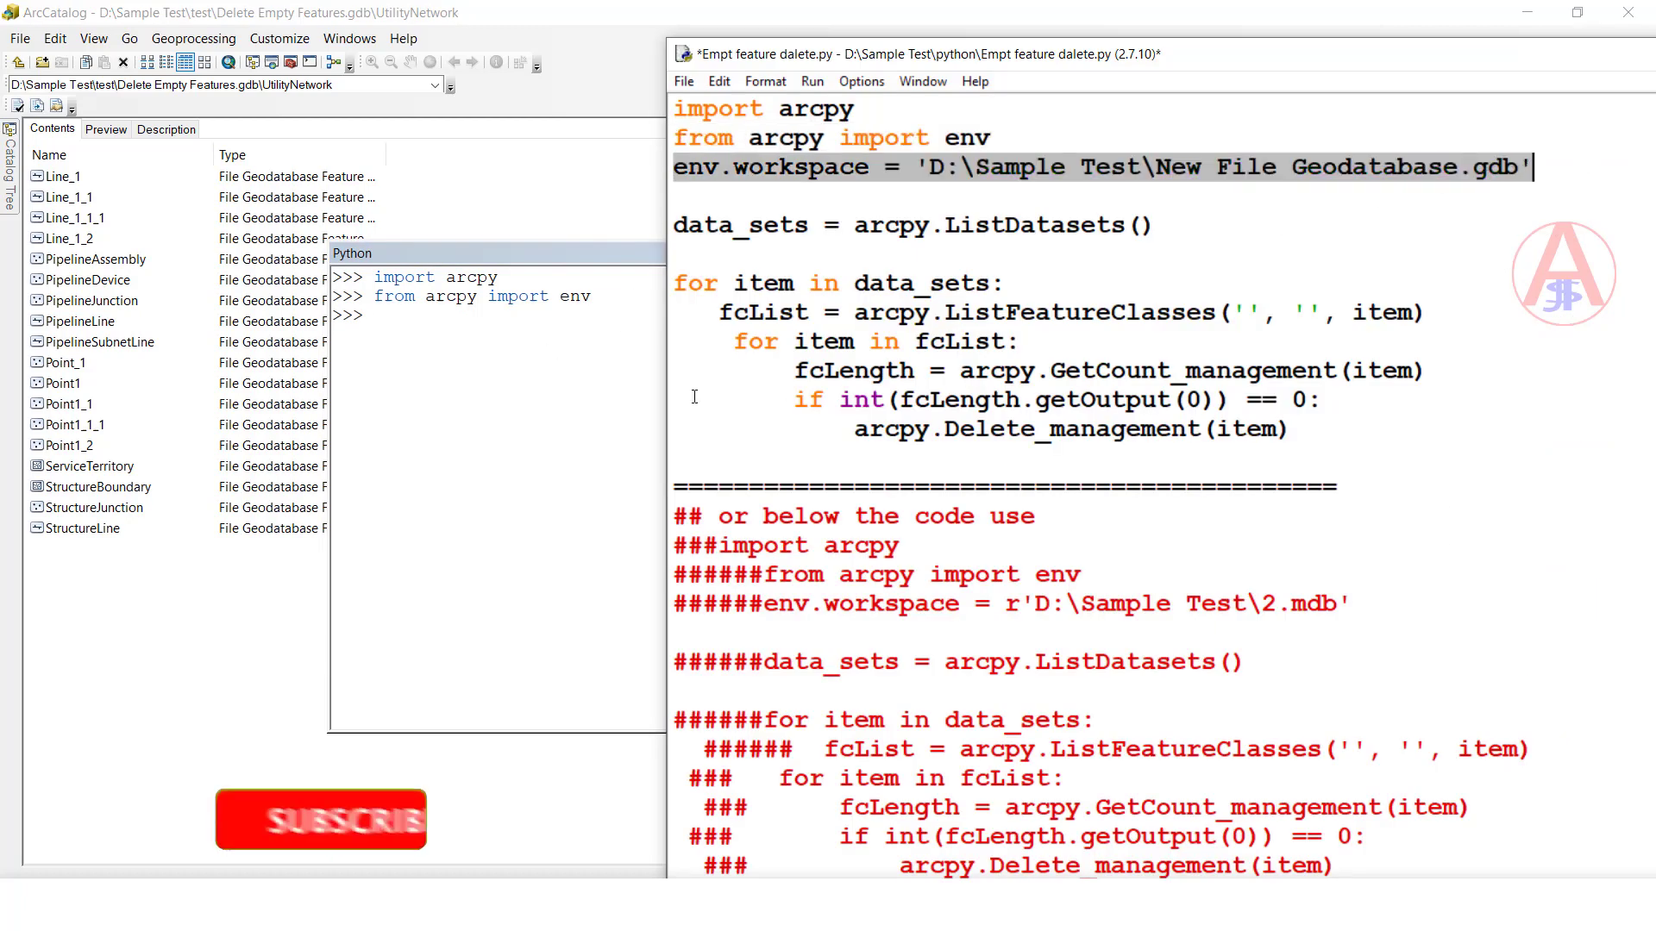
click(443, 351)
key(ctrl+v)
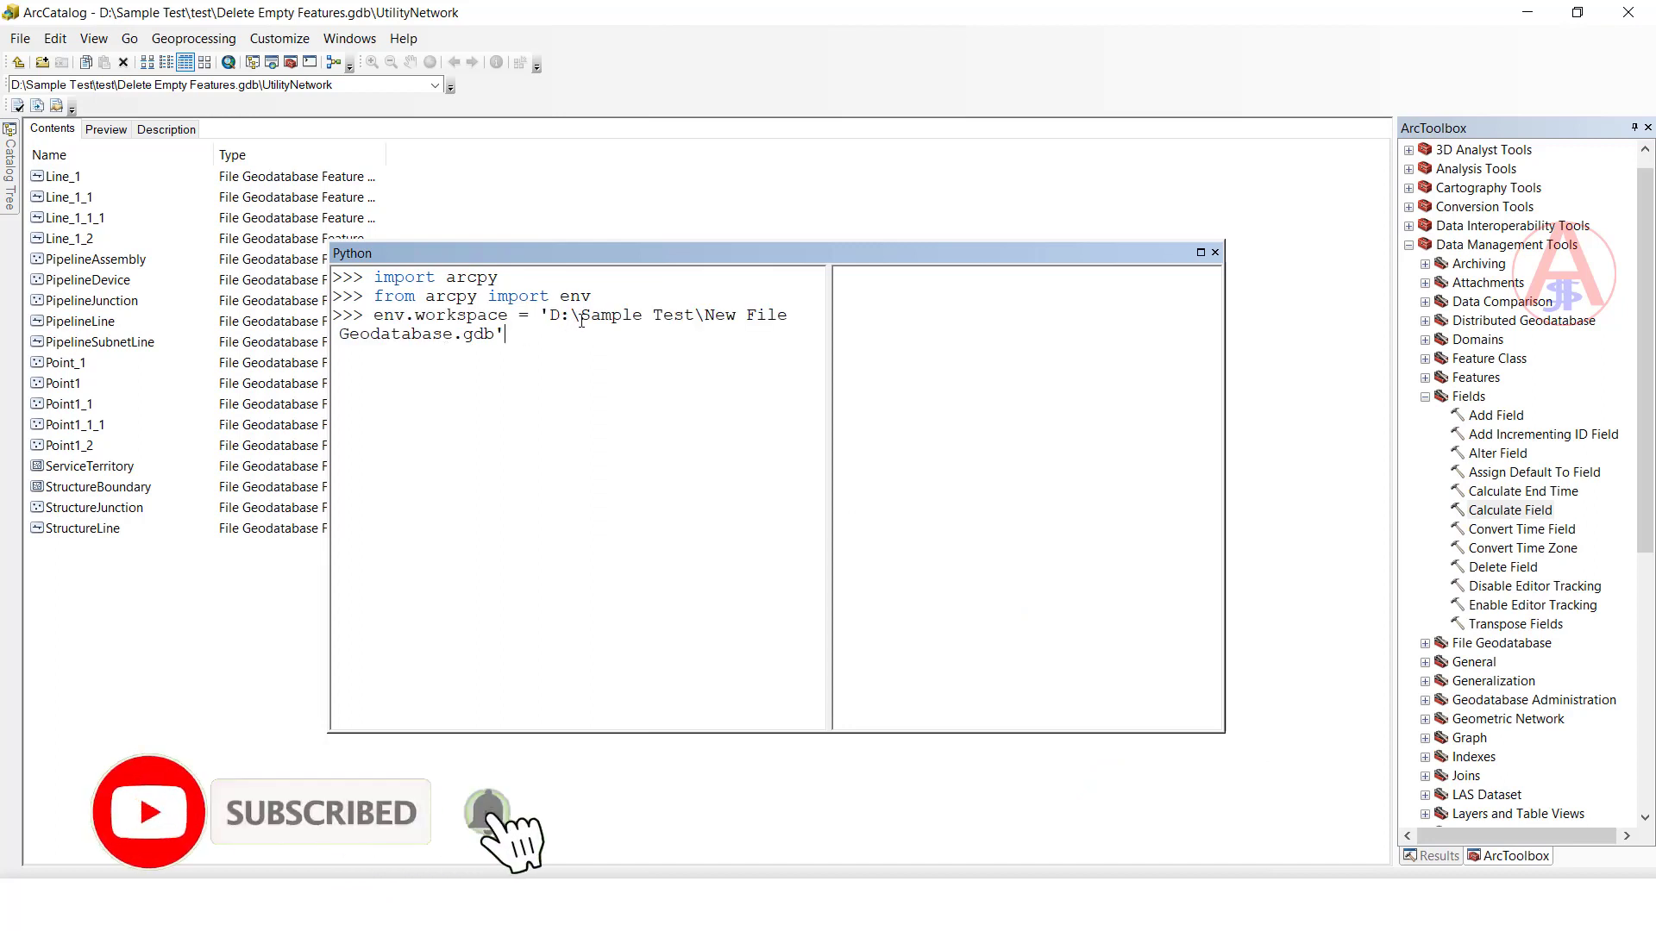
click(348, 83)
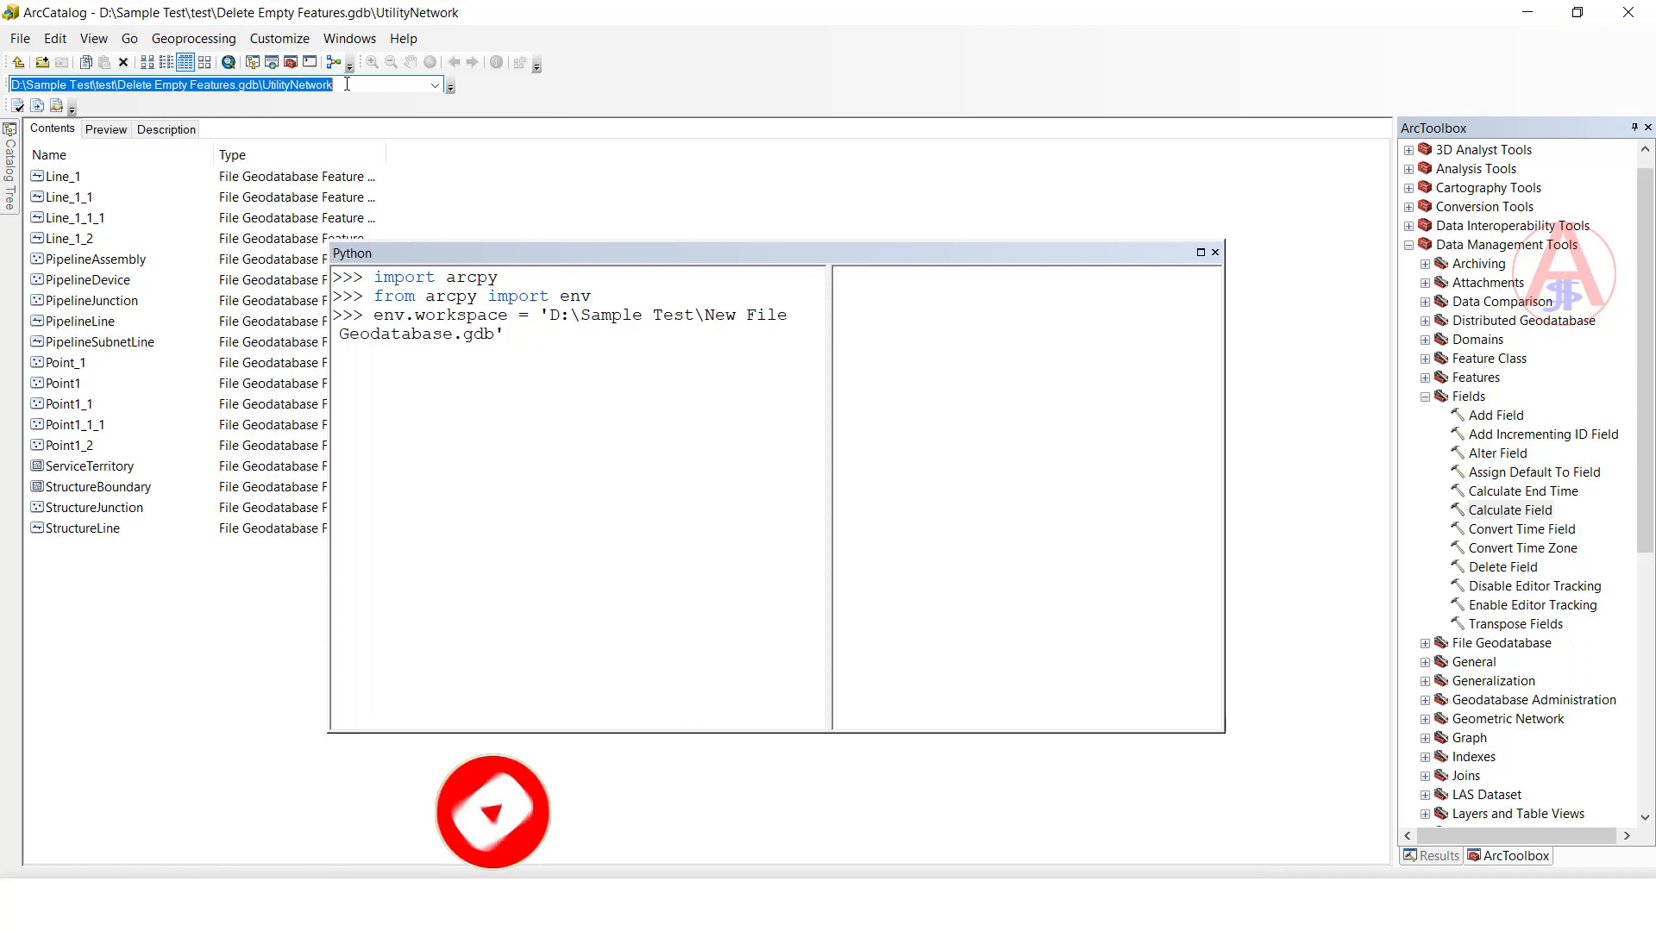
click(552, 315)
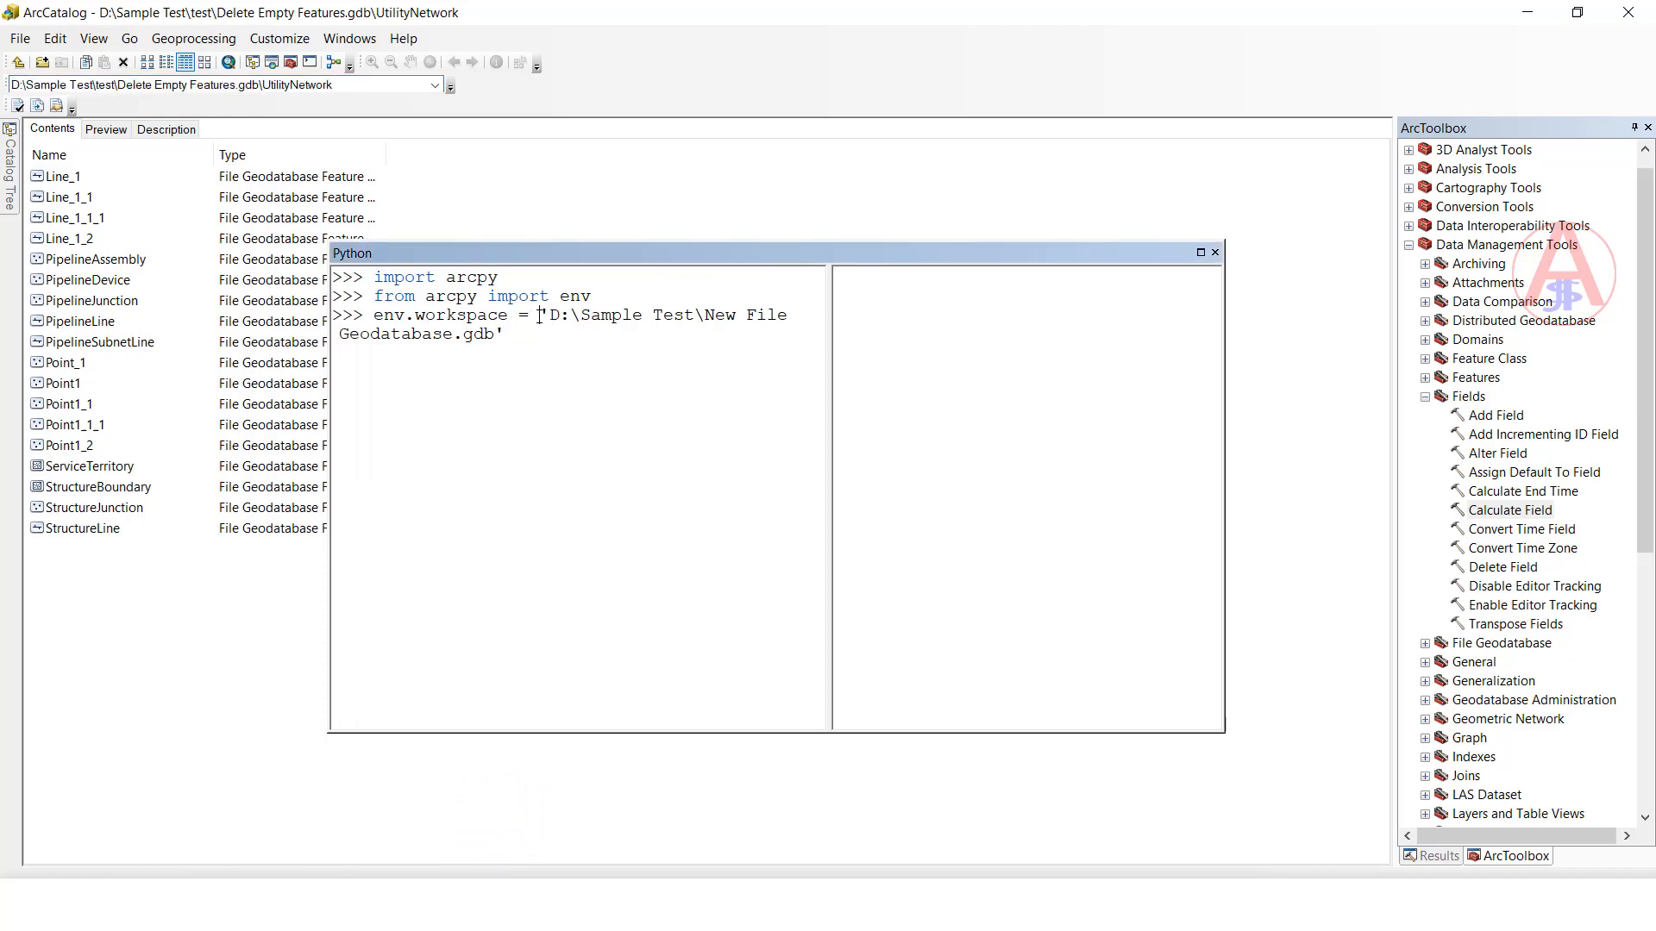
text(r)
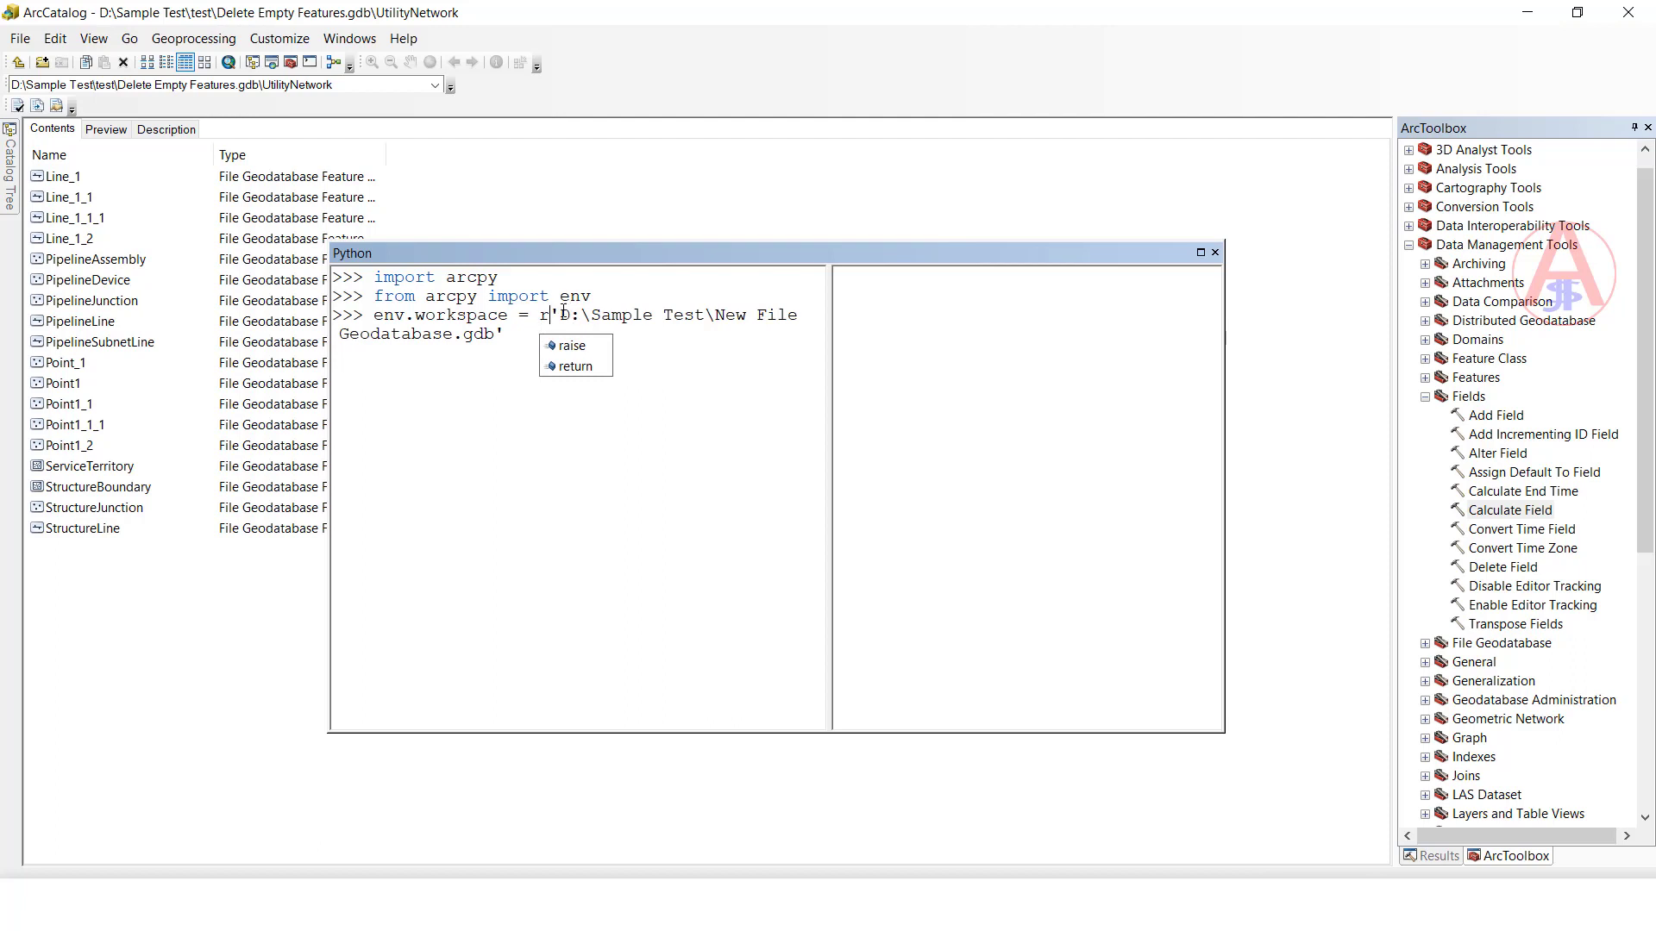
mouse_move(563, 315)
mouse_down()
mouse_move(557, 339)
mouse_move(499, 334)
mouse_up()
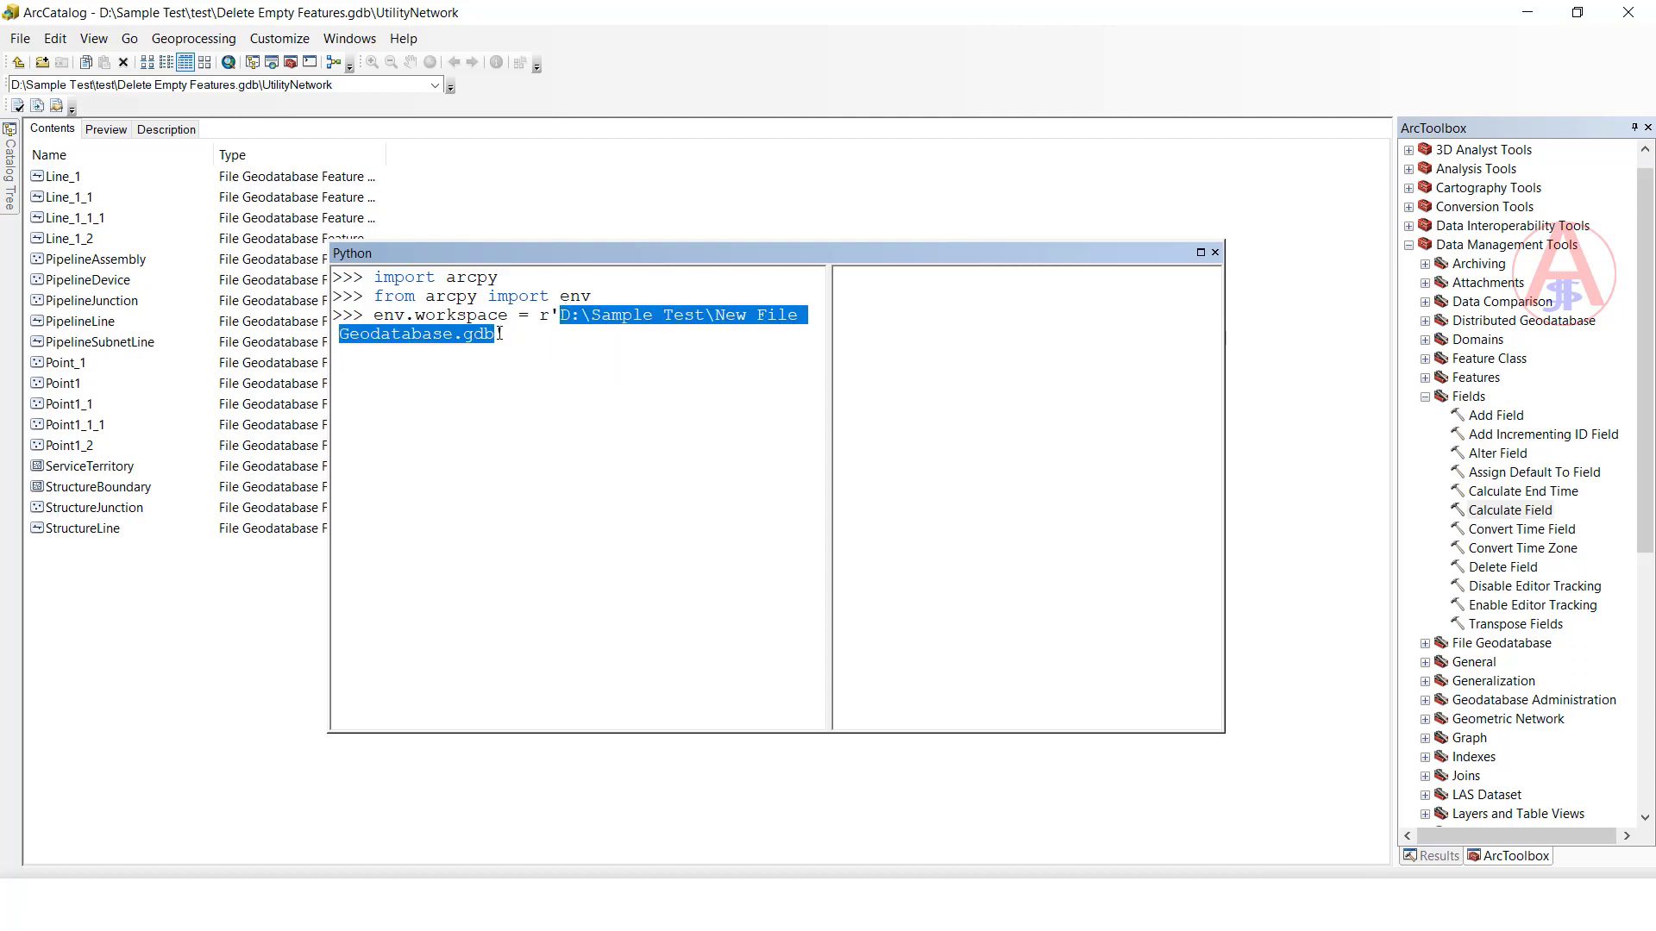
key(ctrl+v)
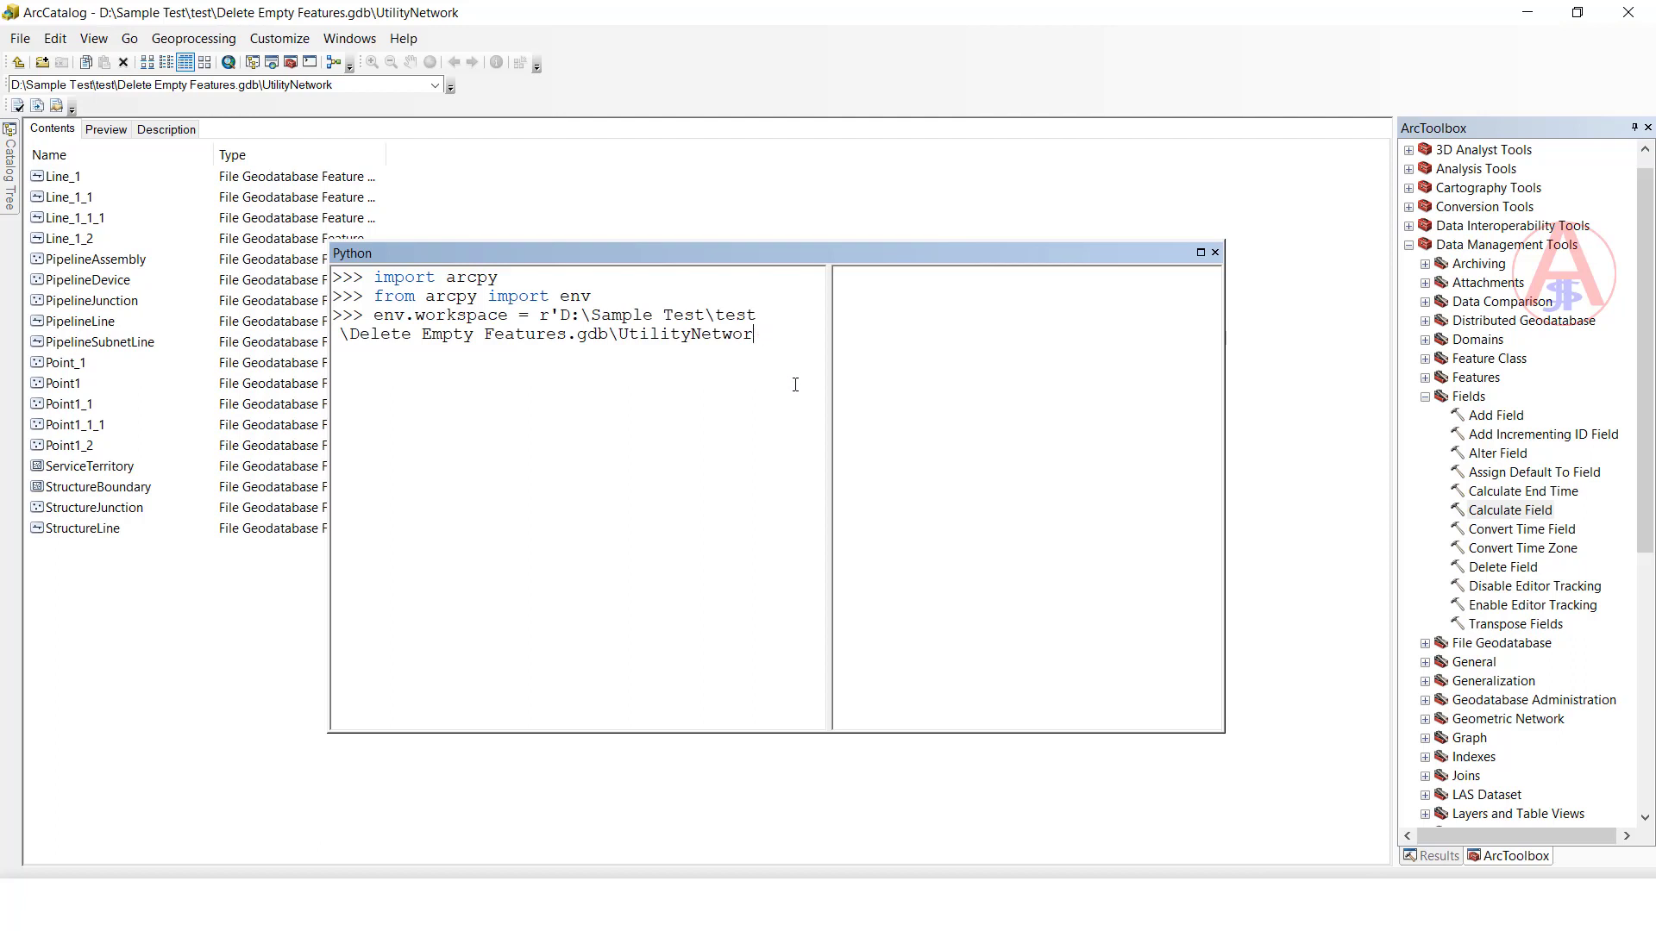
key(BackSpace)
key(BackSpace)
key(BackSpace)
key(Return)
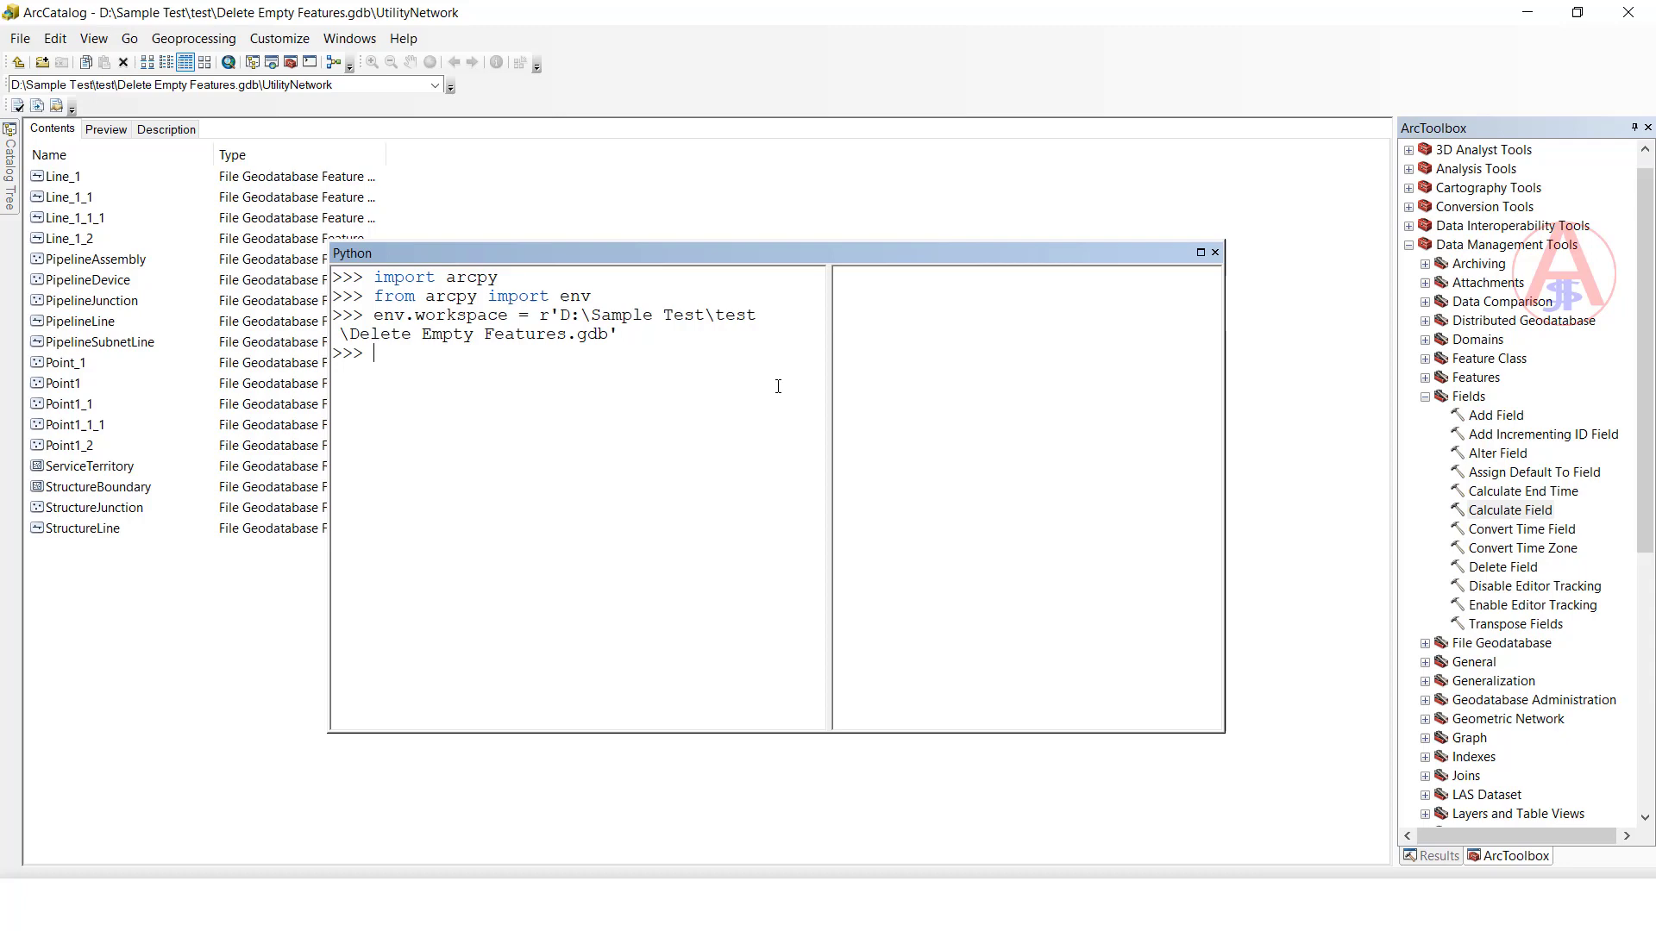
Step: Enter the dataset-listing line and begin the outer loop over datasets
key(alt+Tab)
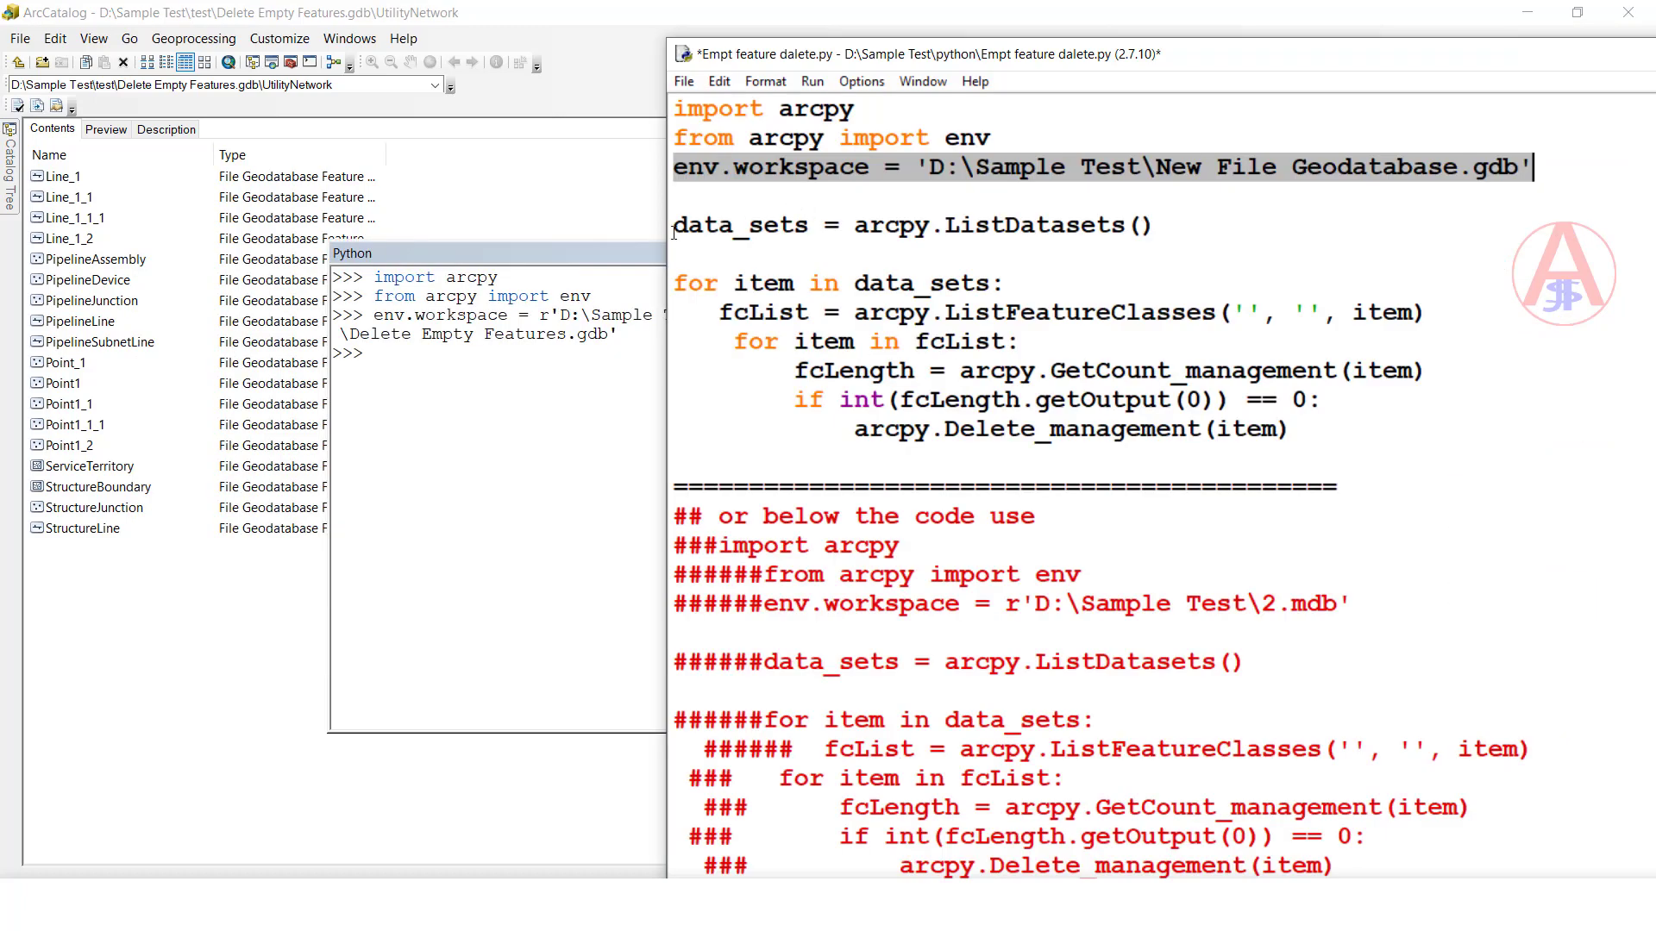
drag(674, 229, 1157, 225)
key(ctrl+c)
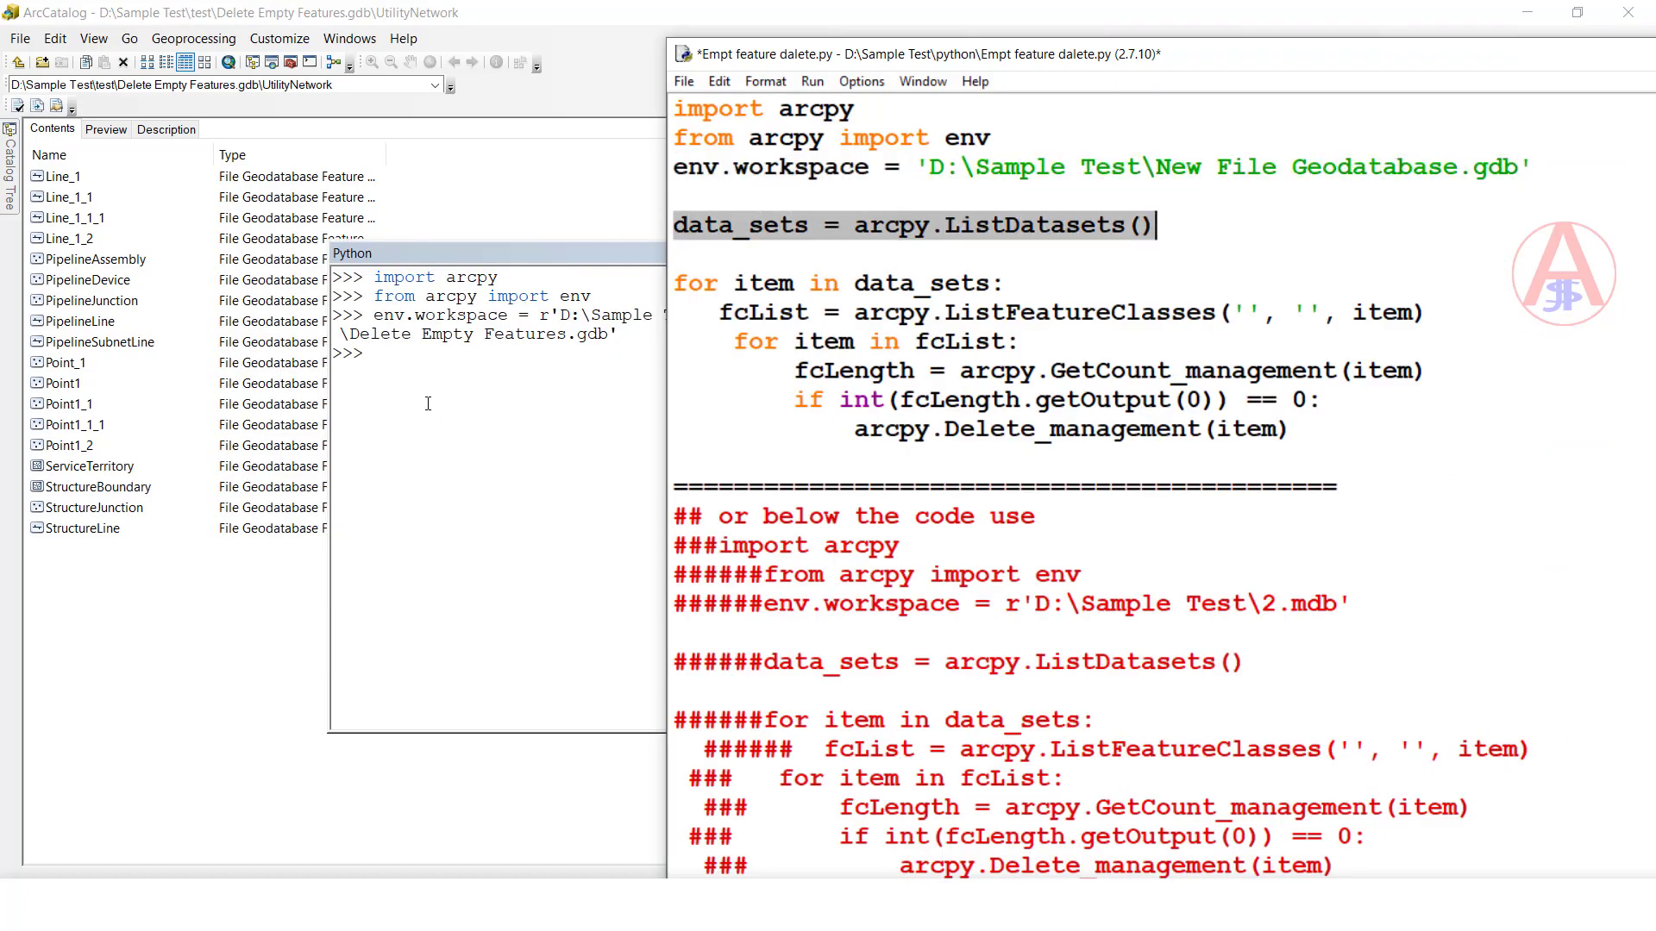
click(427, 404)
key(ctrl+v)
key(Return)
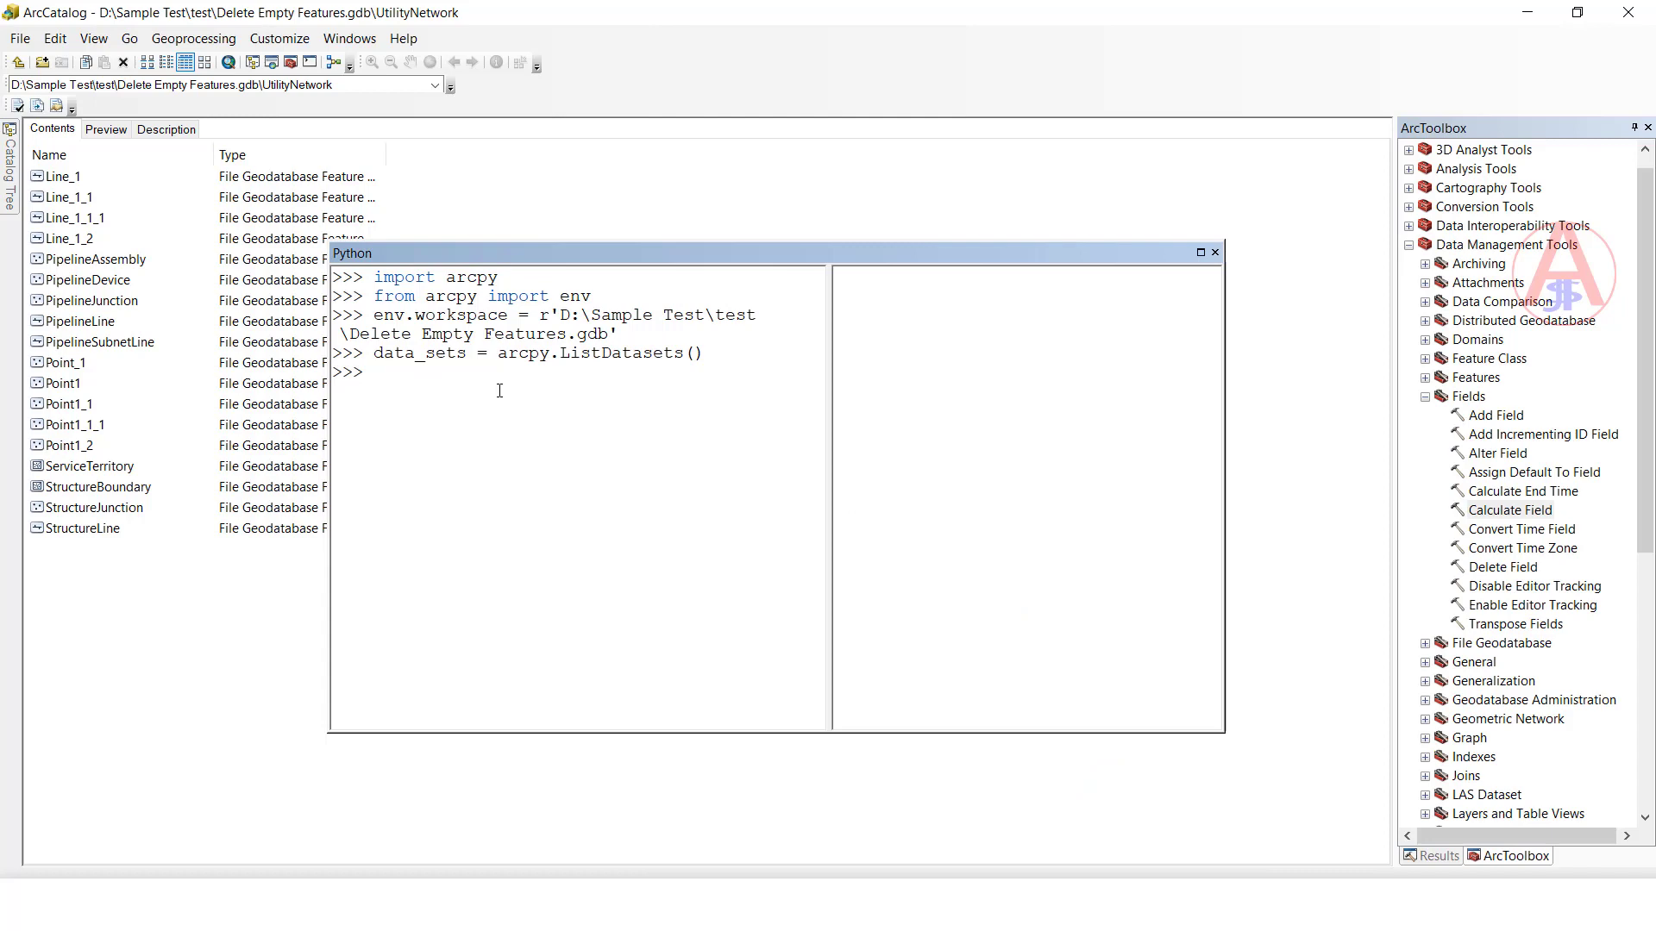
key(alt+Tab)
drag(673, 282, 1002, 282)
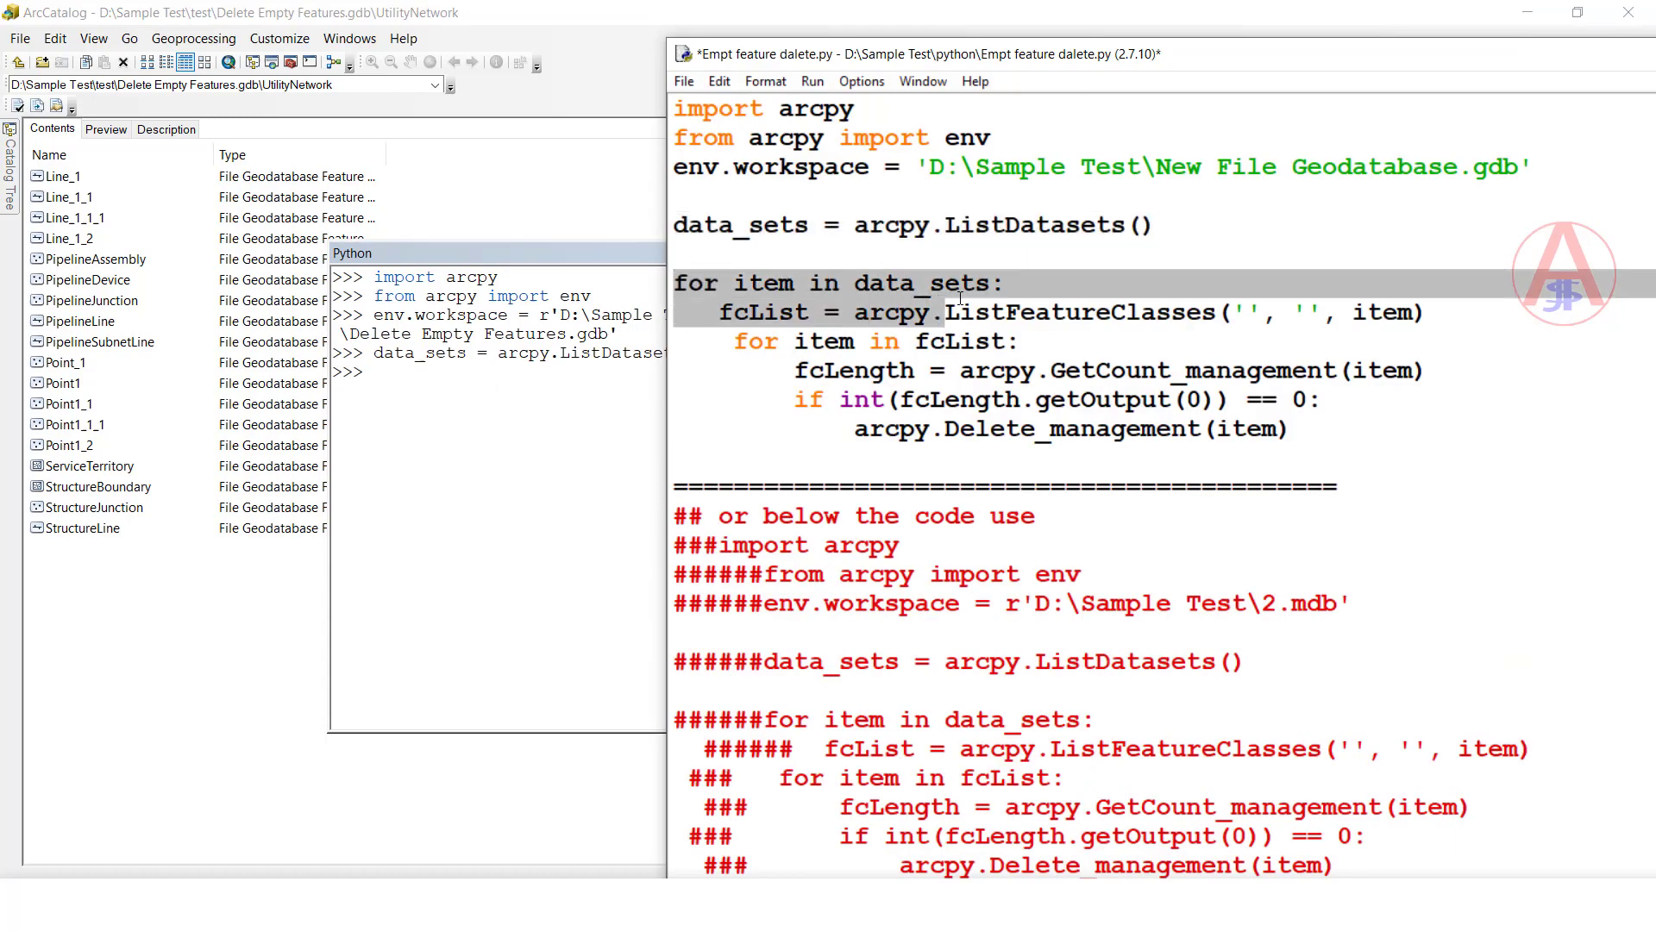
key(ctrl+c)
click(540, 427)
key(ctrl+v)
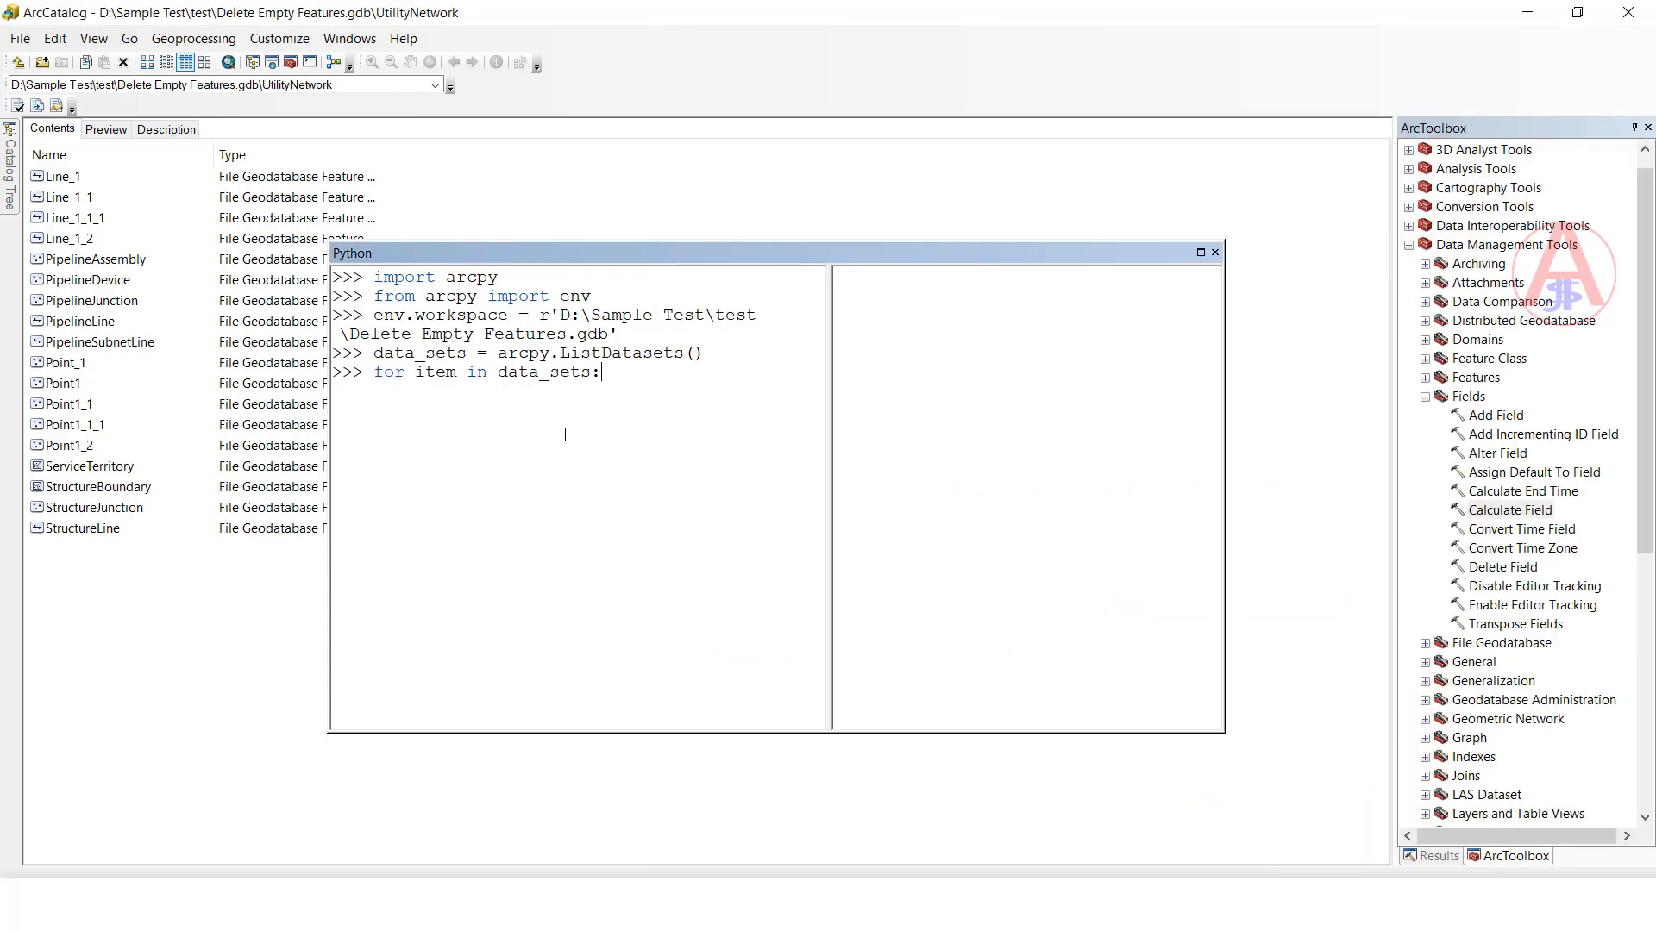
Step: Add the feature-class listing line and the inner loop over feature classes
key(alt+Tab)
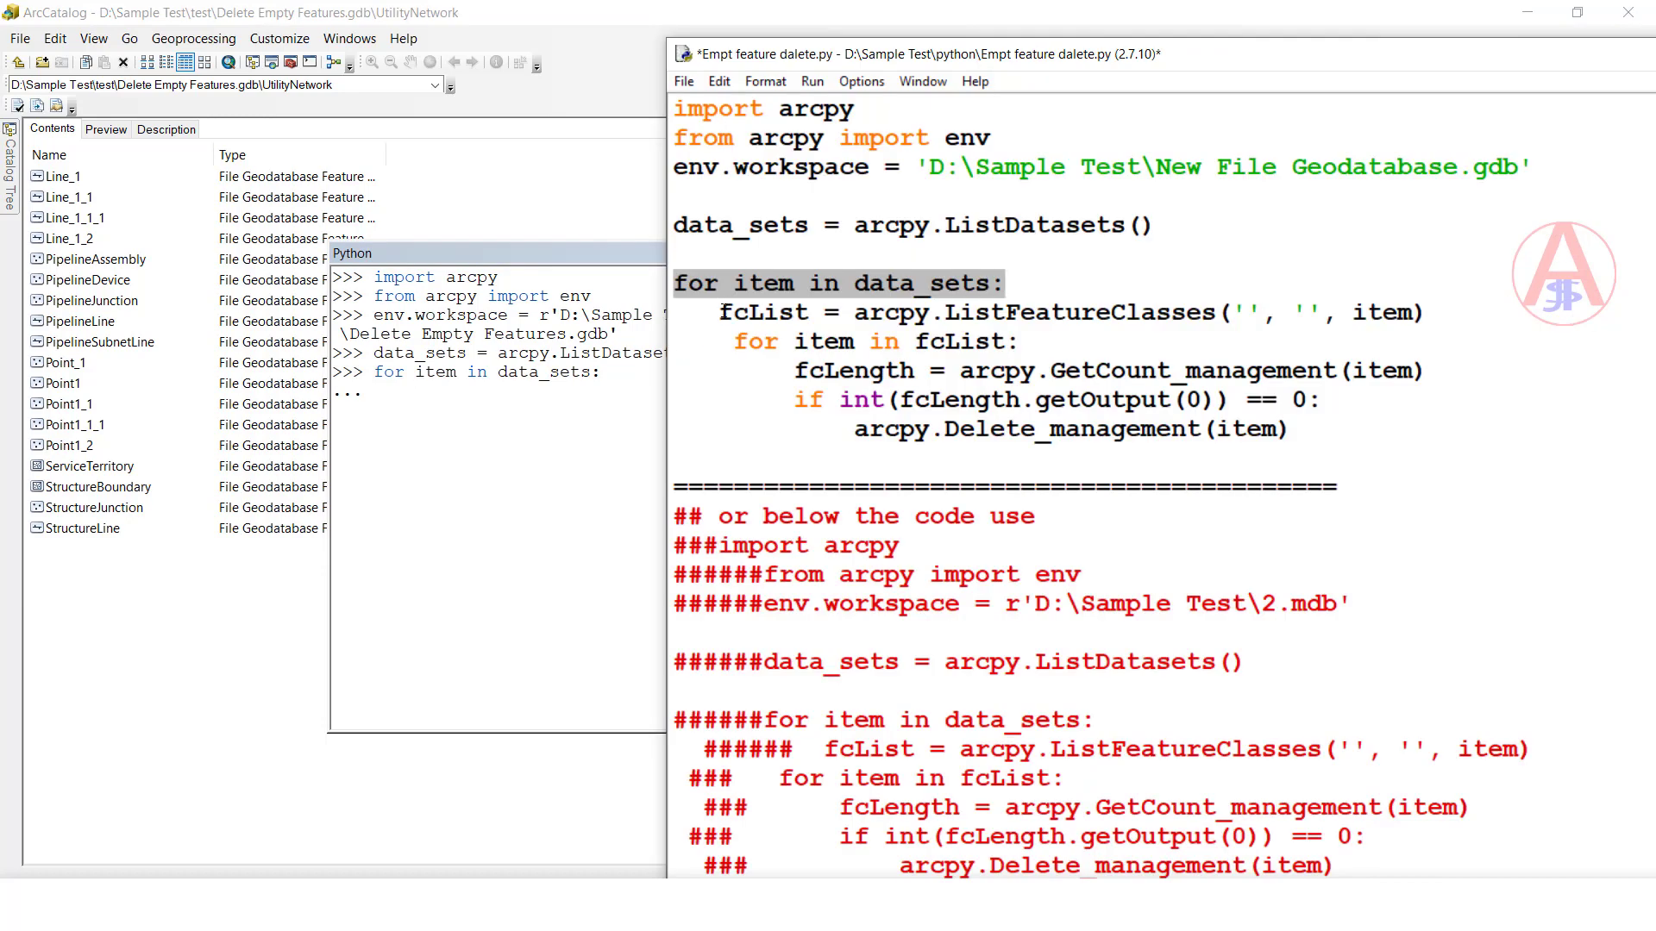
drag(719, 311, 1471, 301)
key(ctrl+c)
click(596, 499)
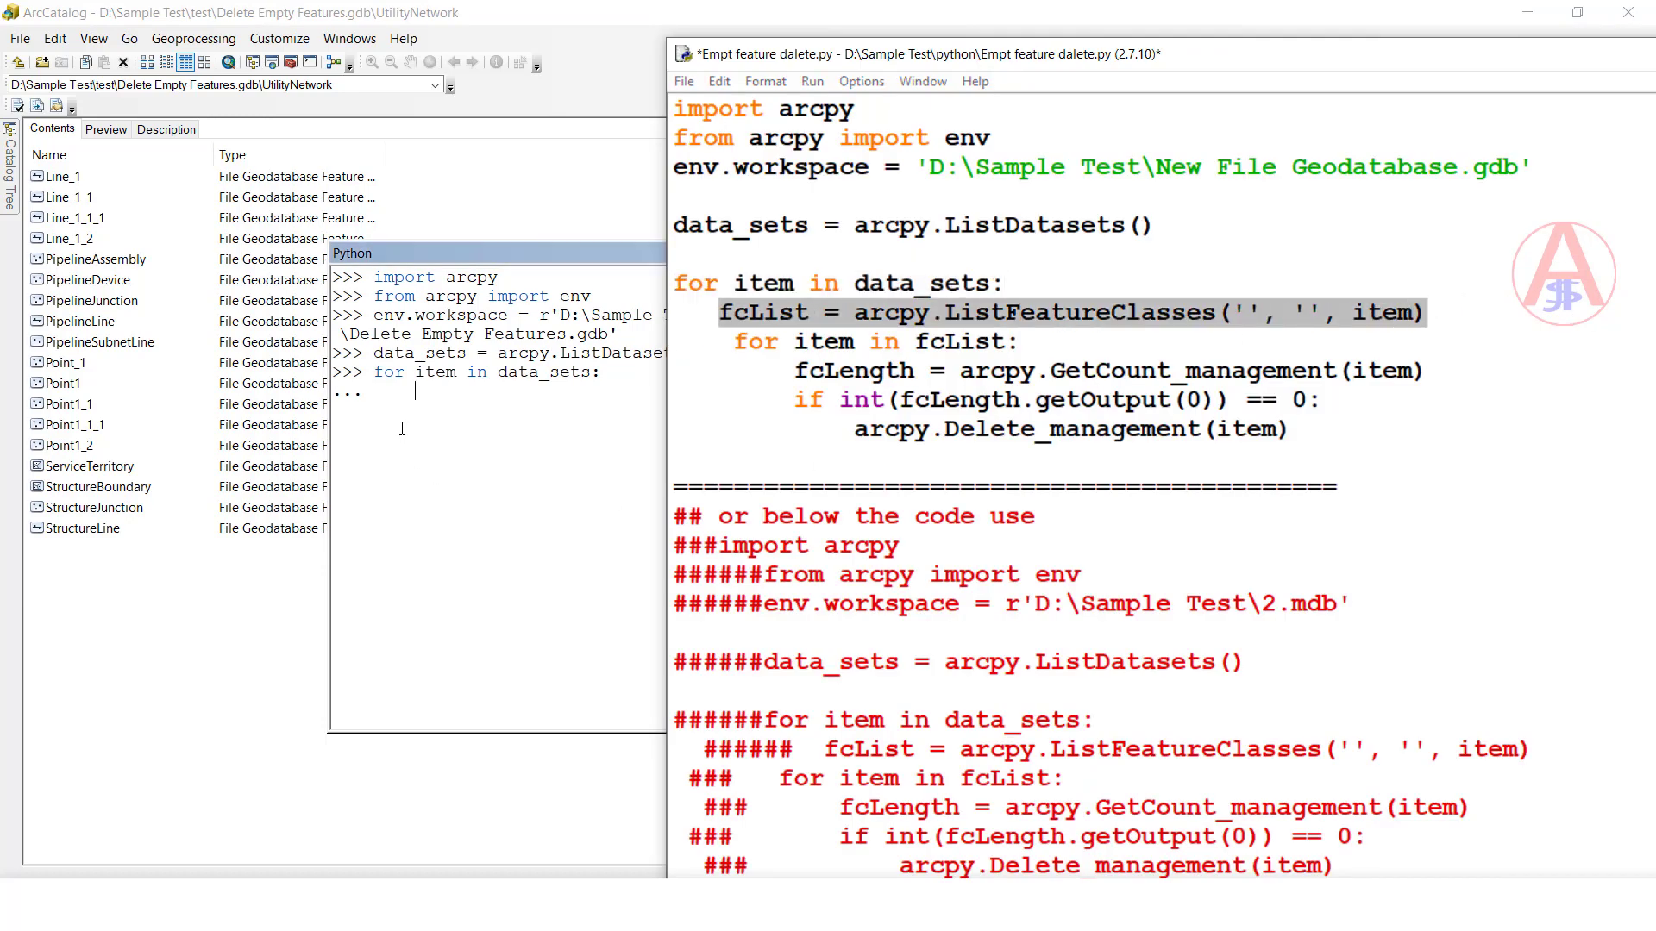
key(ctrl+v)
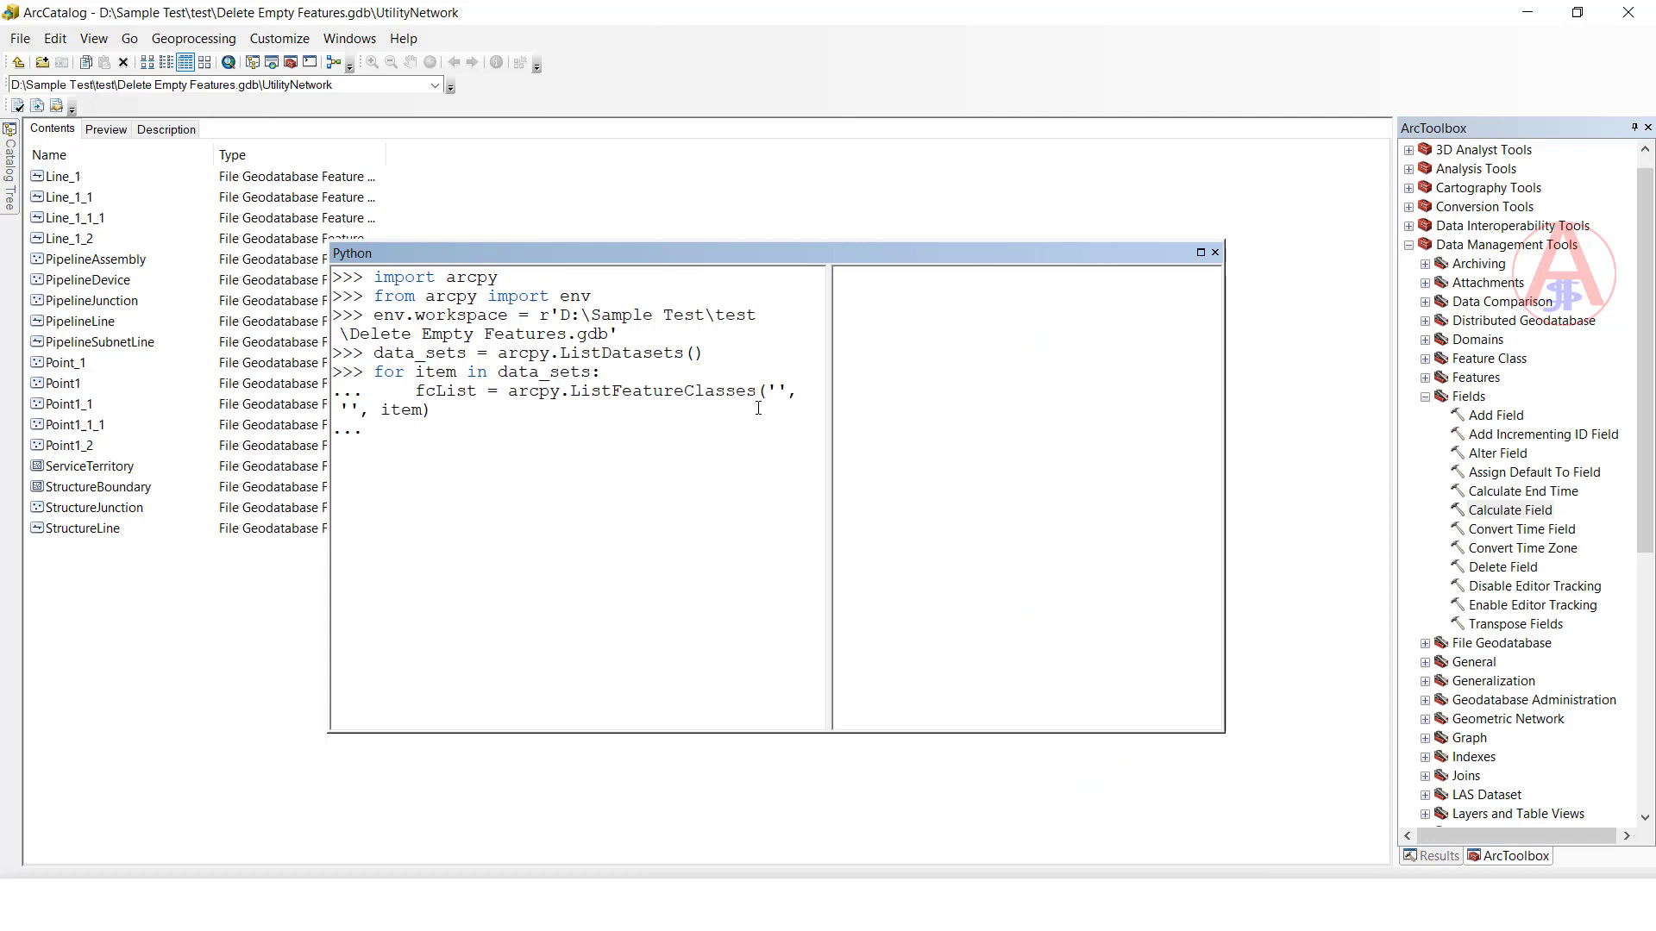
key(alt+Tab)
drag(736, 342, 1021, 343)
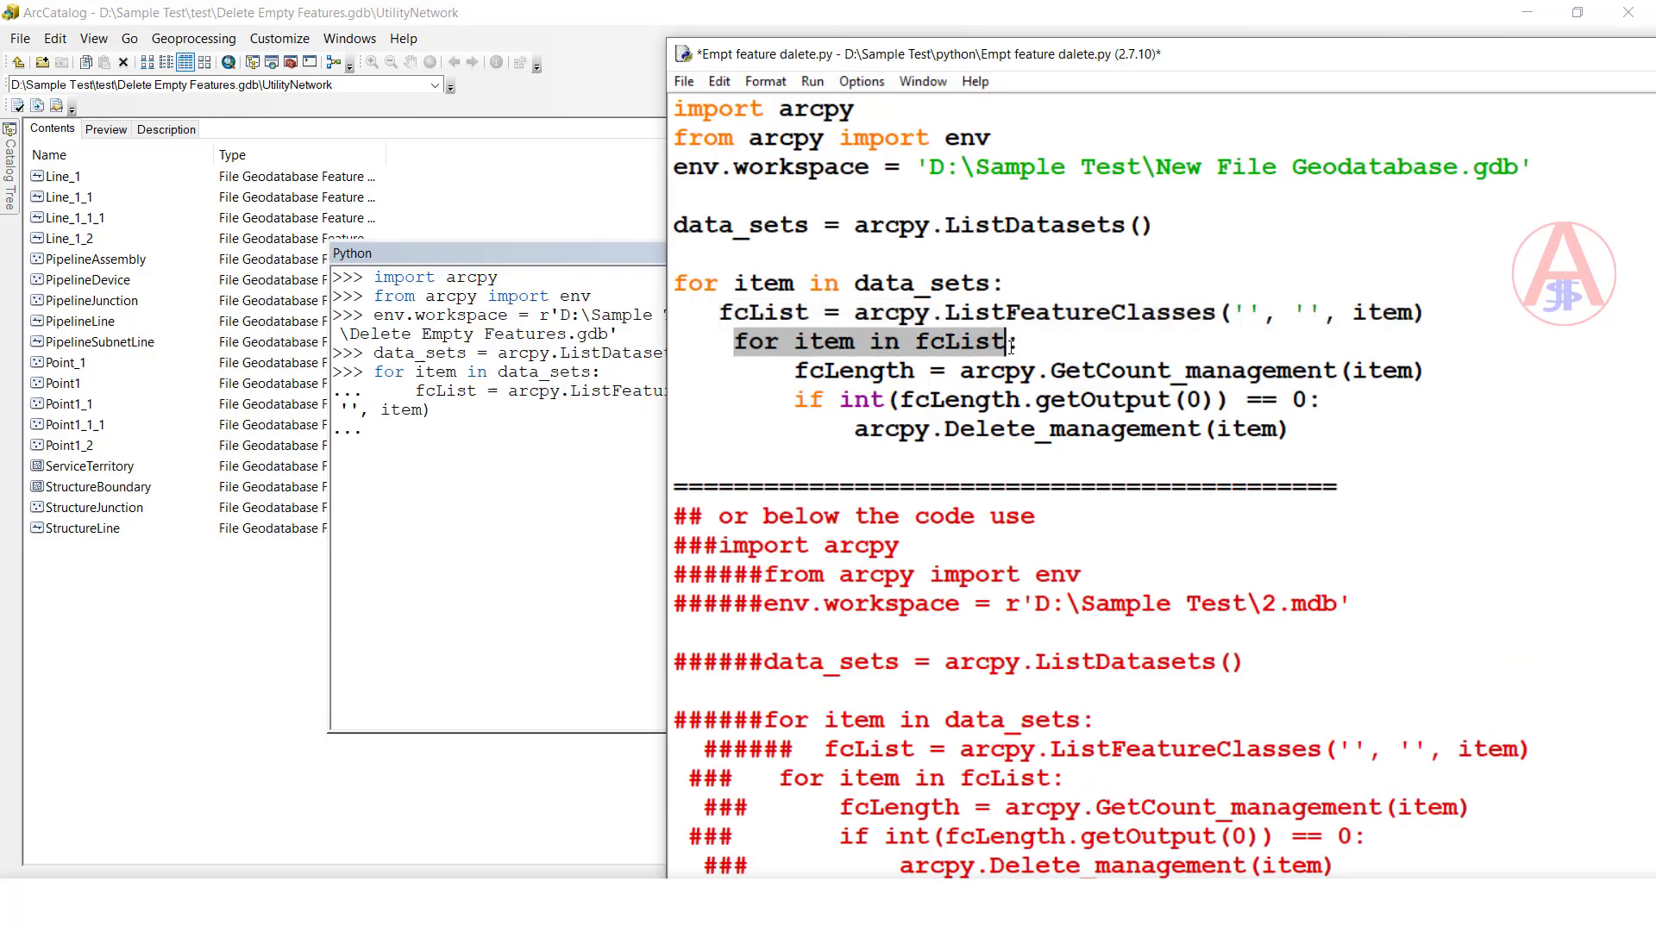
key(ctrl+c)
click(474, 432)
key(ctrl+v)
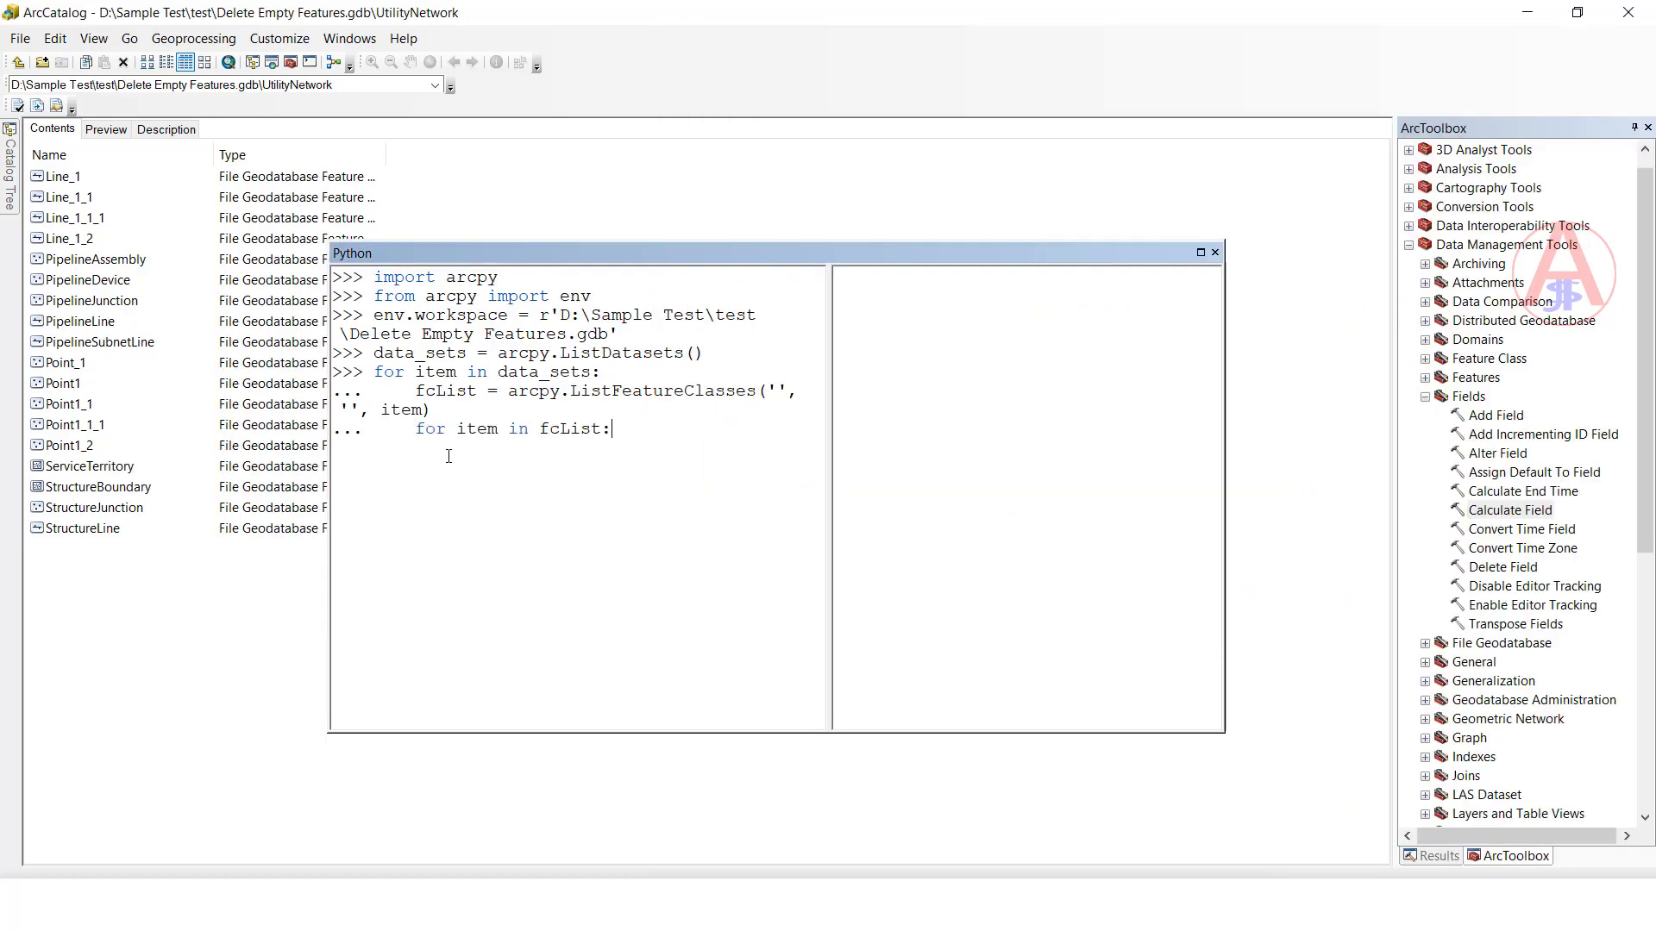
Step: Add the row-count line to the inner loop body
key(alt+Tab)
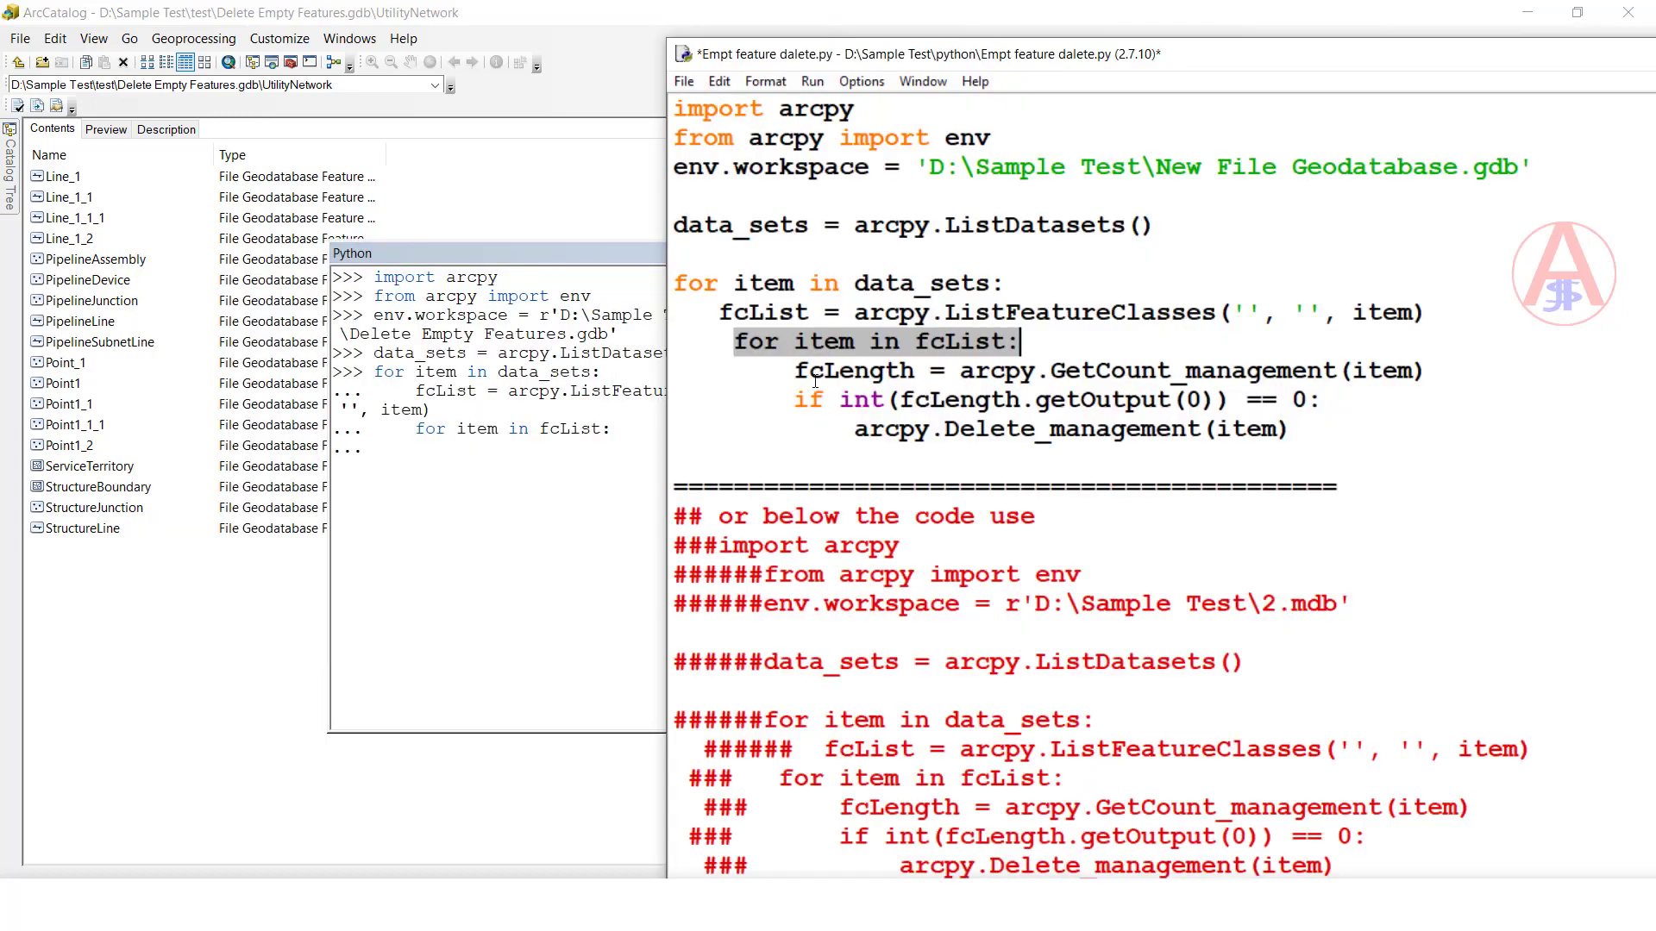
drag(794, 371, 1420, 371)
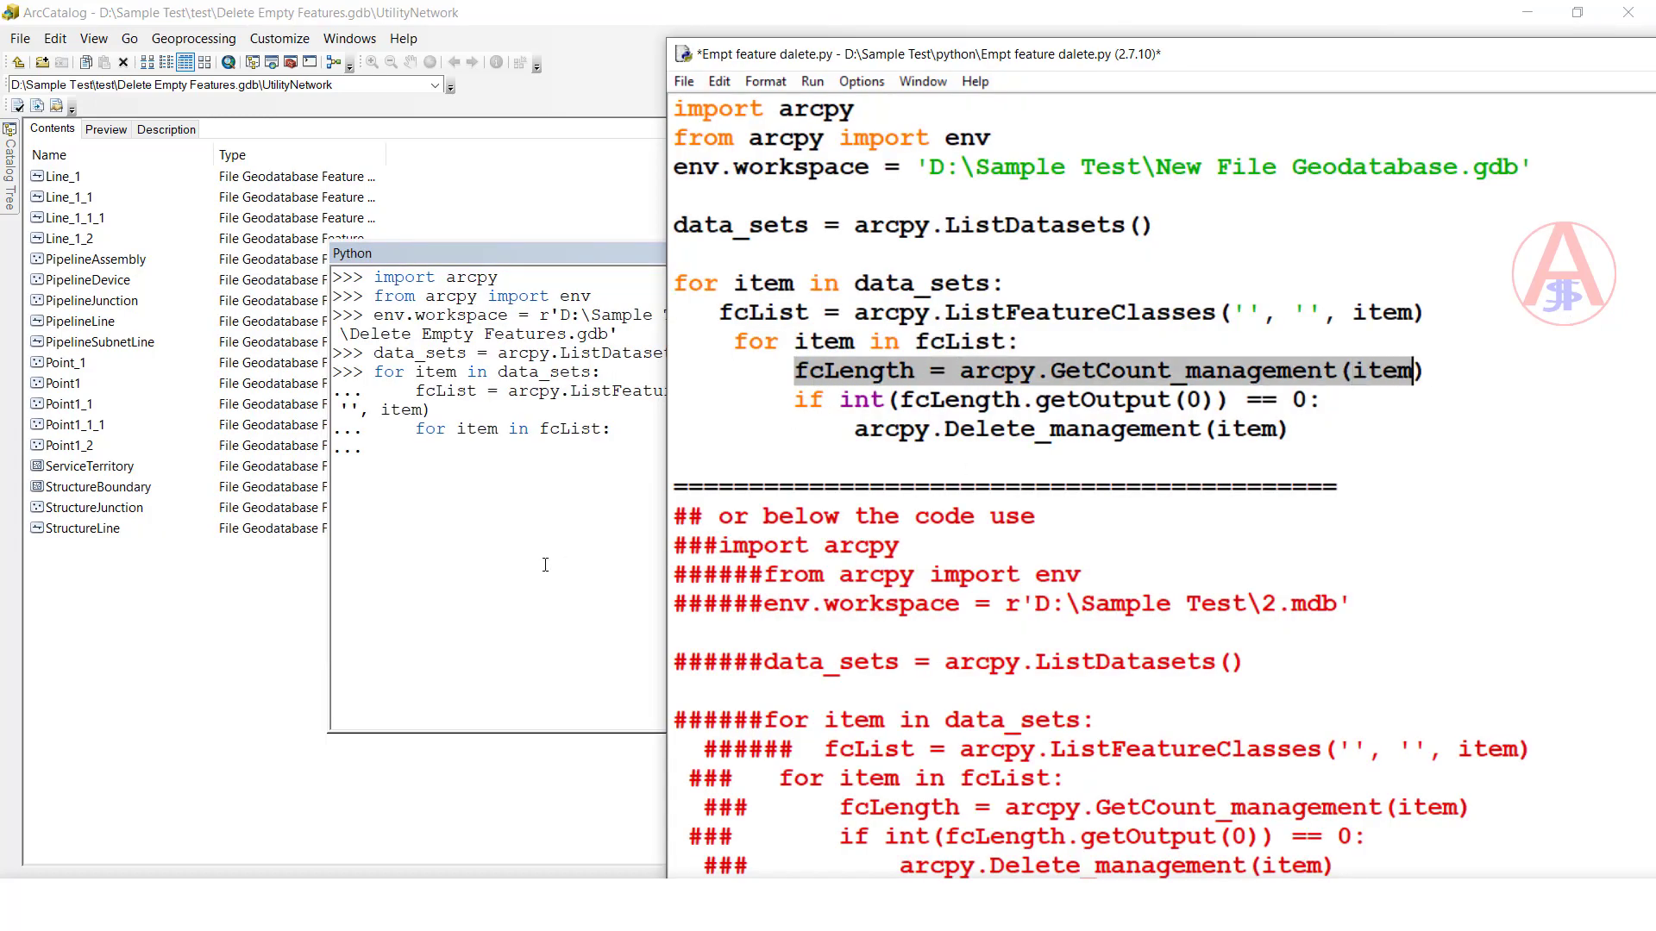
key(ctrl+c)
click(426, 495)
key(ctrl+v)
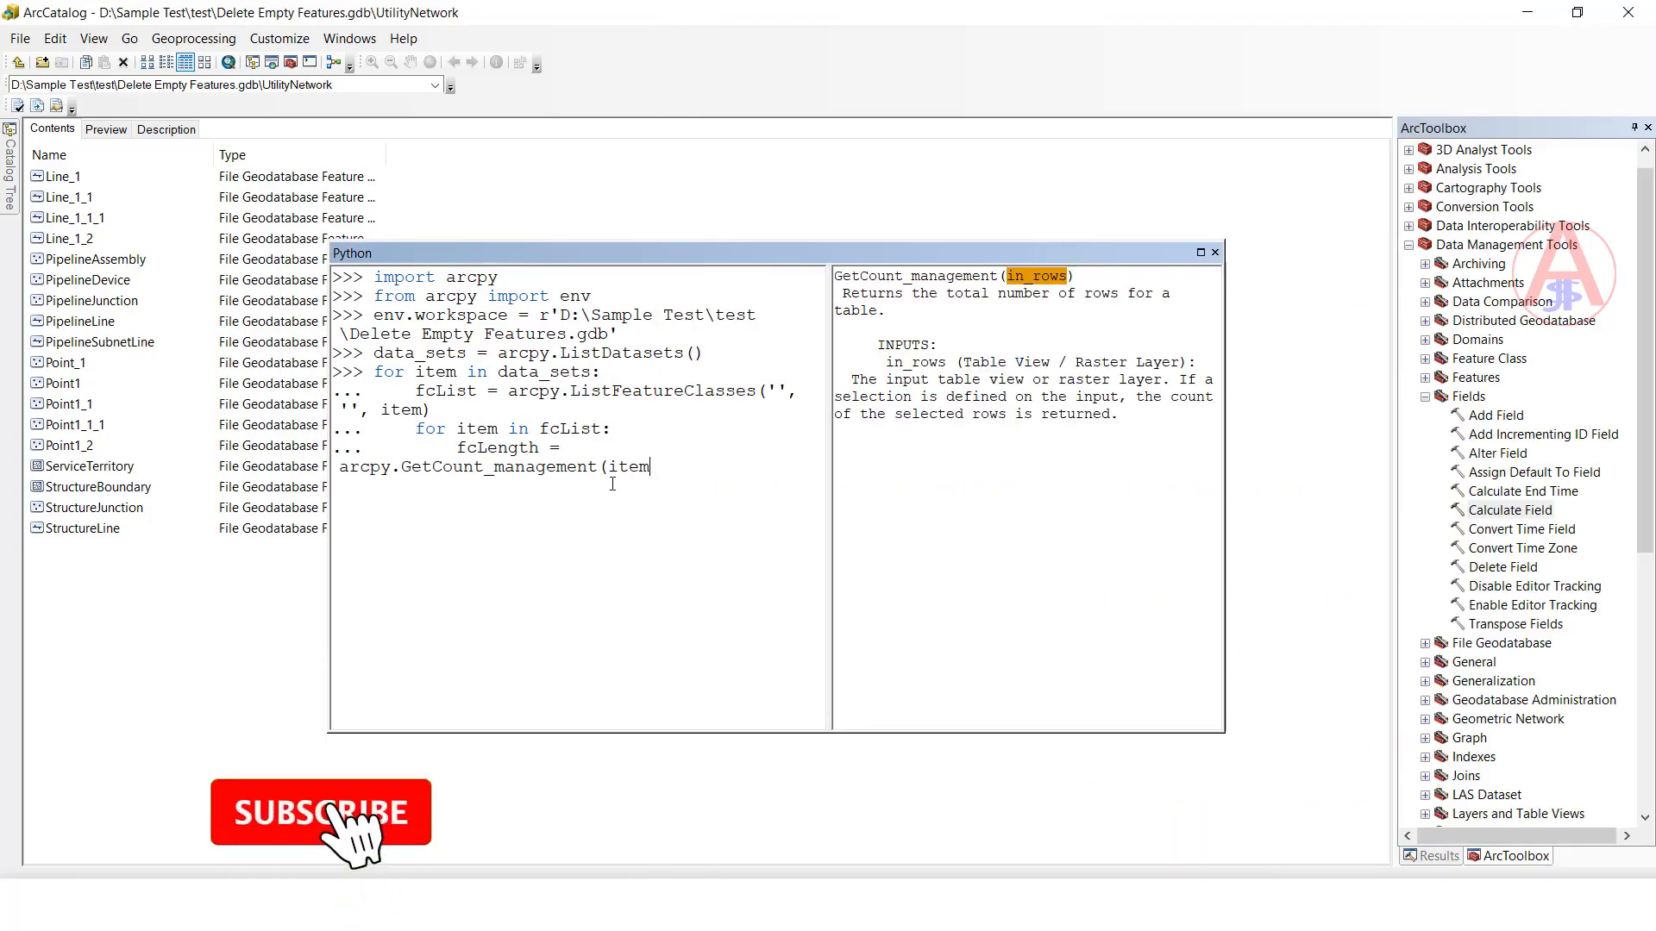
key(alt+Tab)
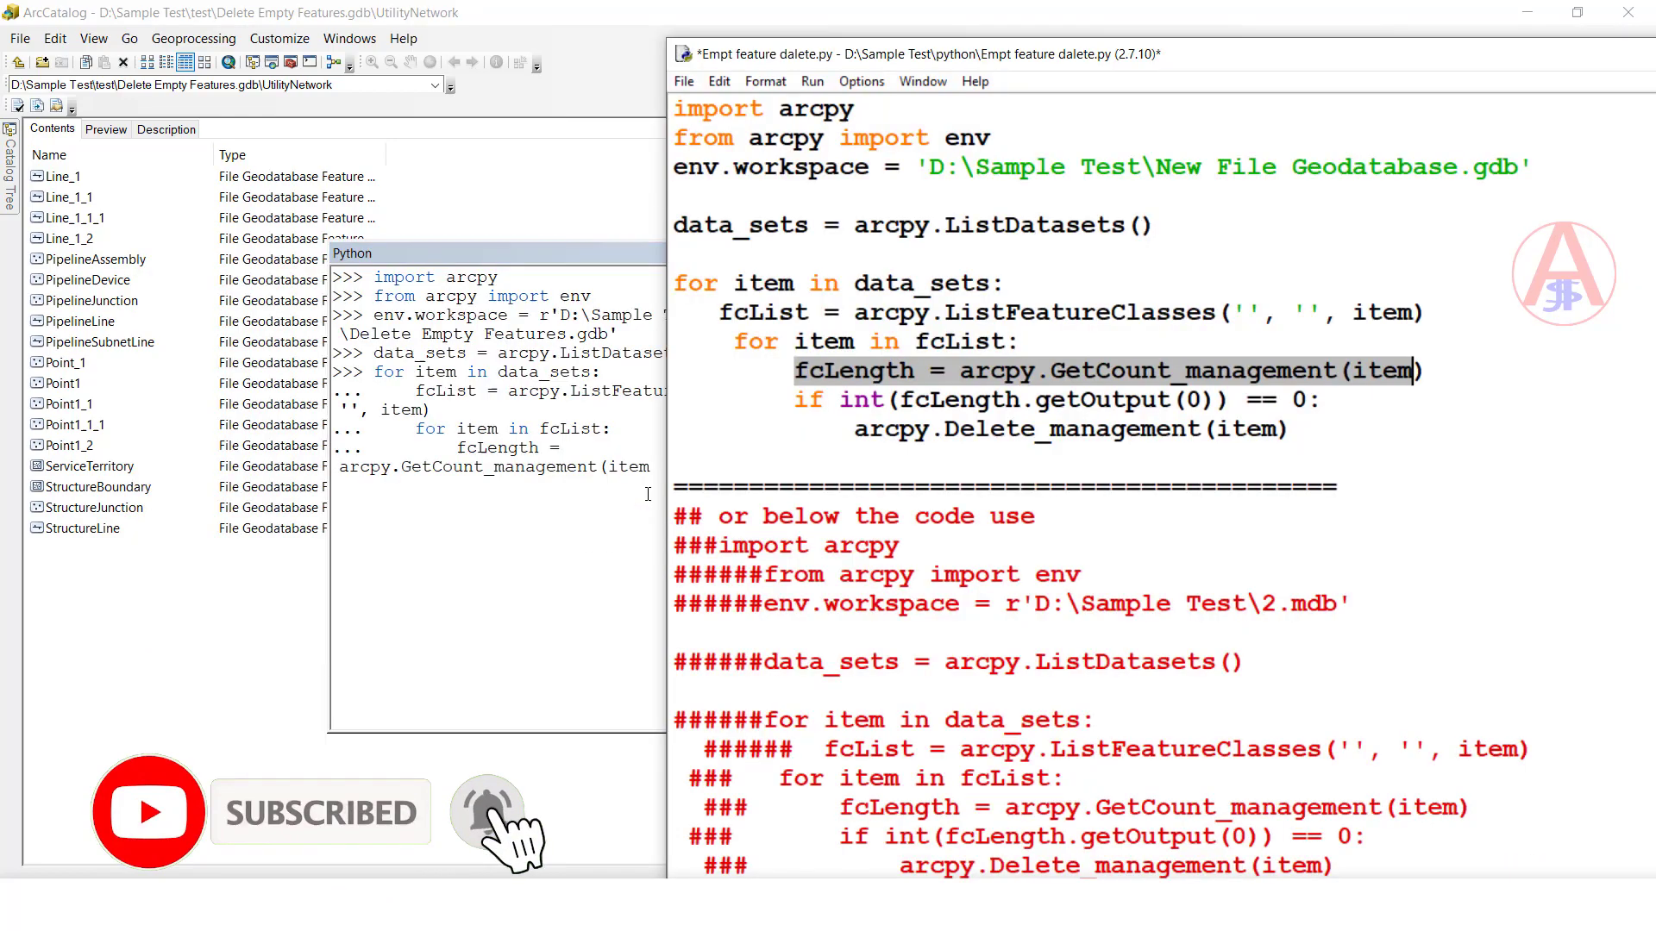
click(674, 474)
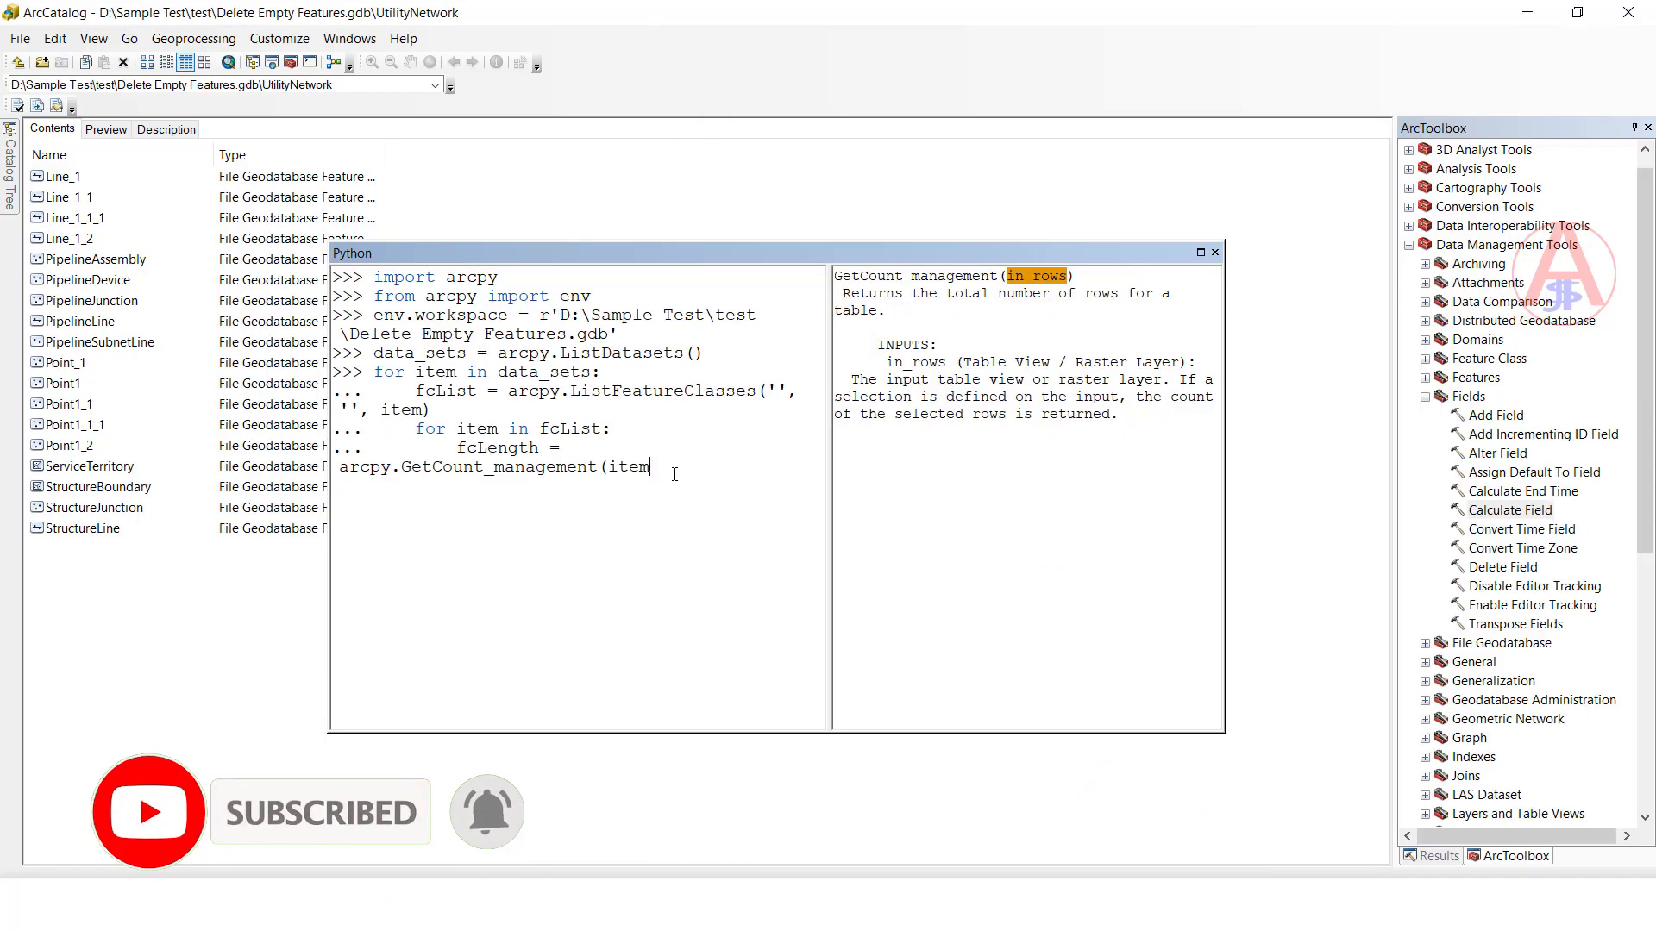
text())
key(Return)
Step: Add the zero-row condition and delete line, then run the loop
key(alt+Tab)
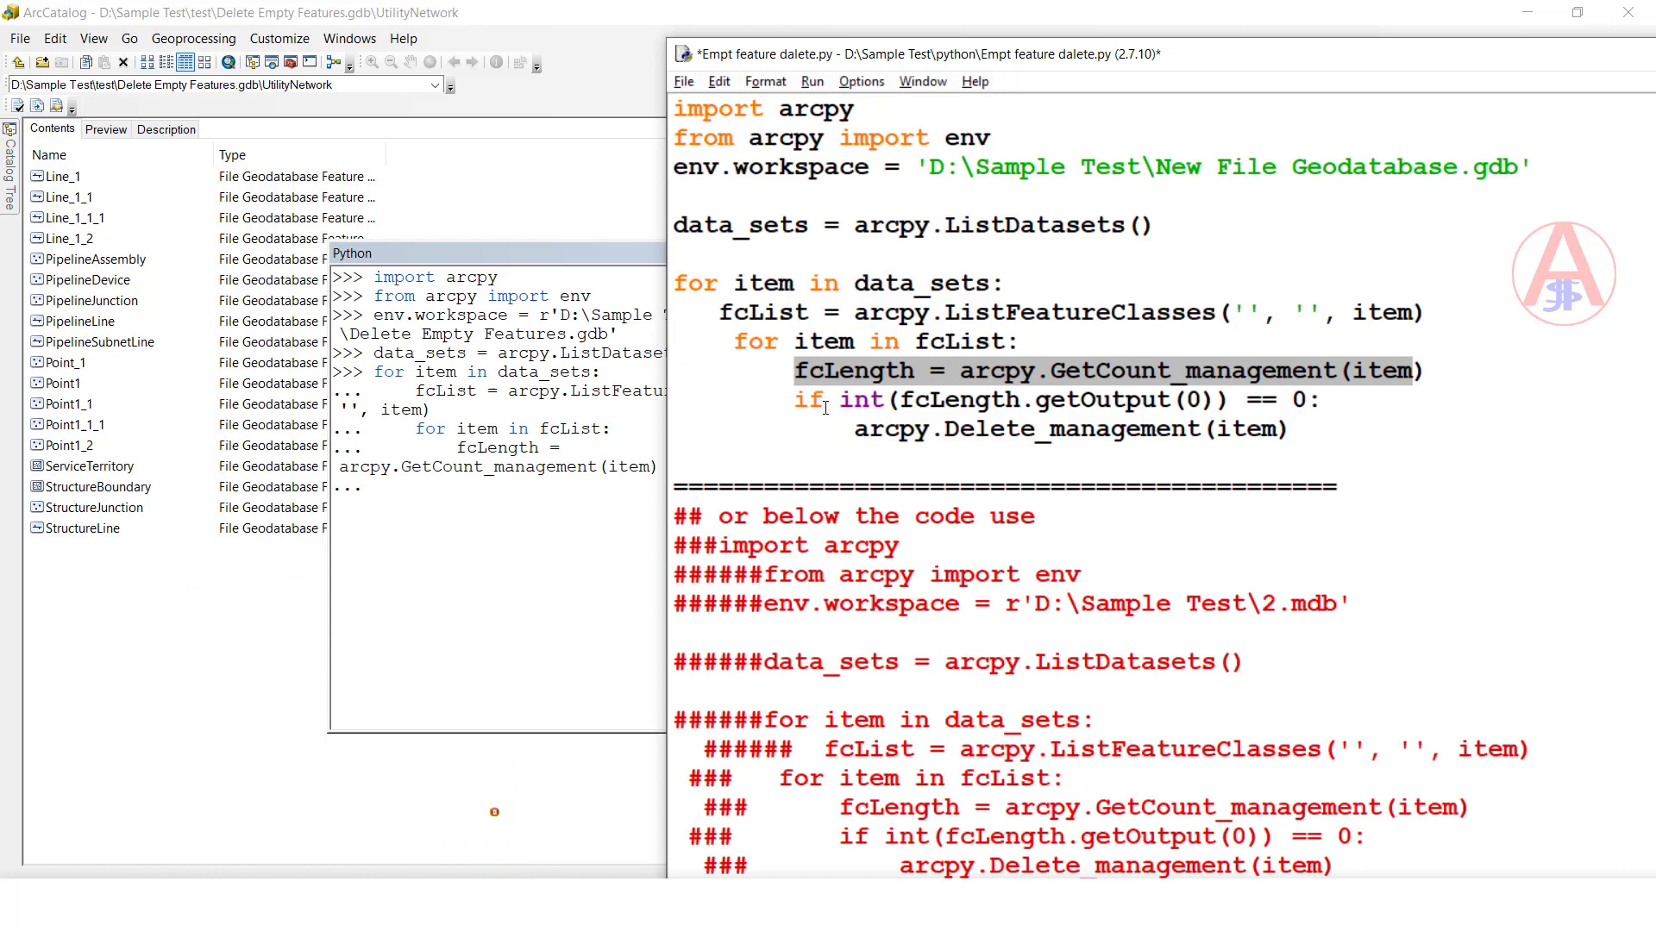
drag(794, 400, 1309, 400)
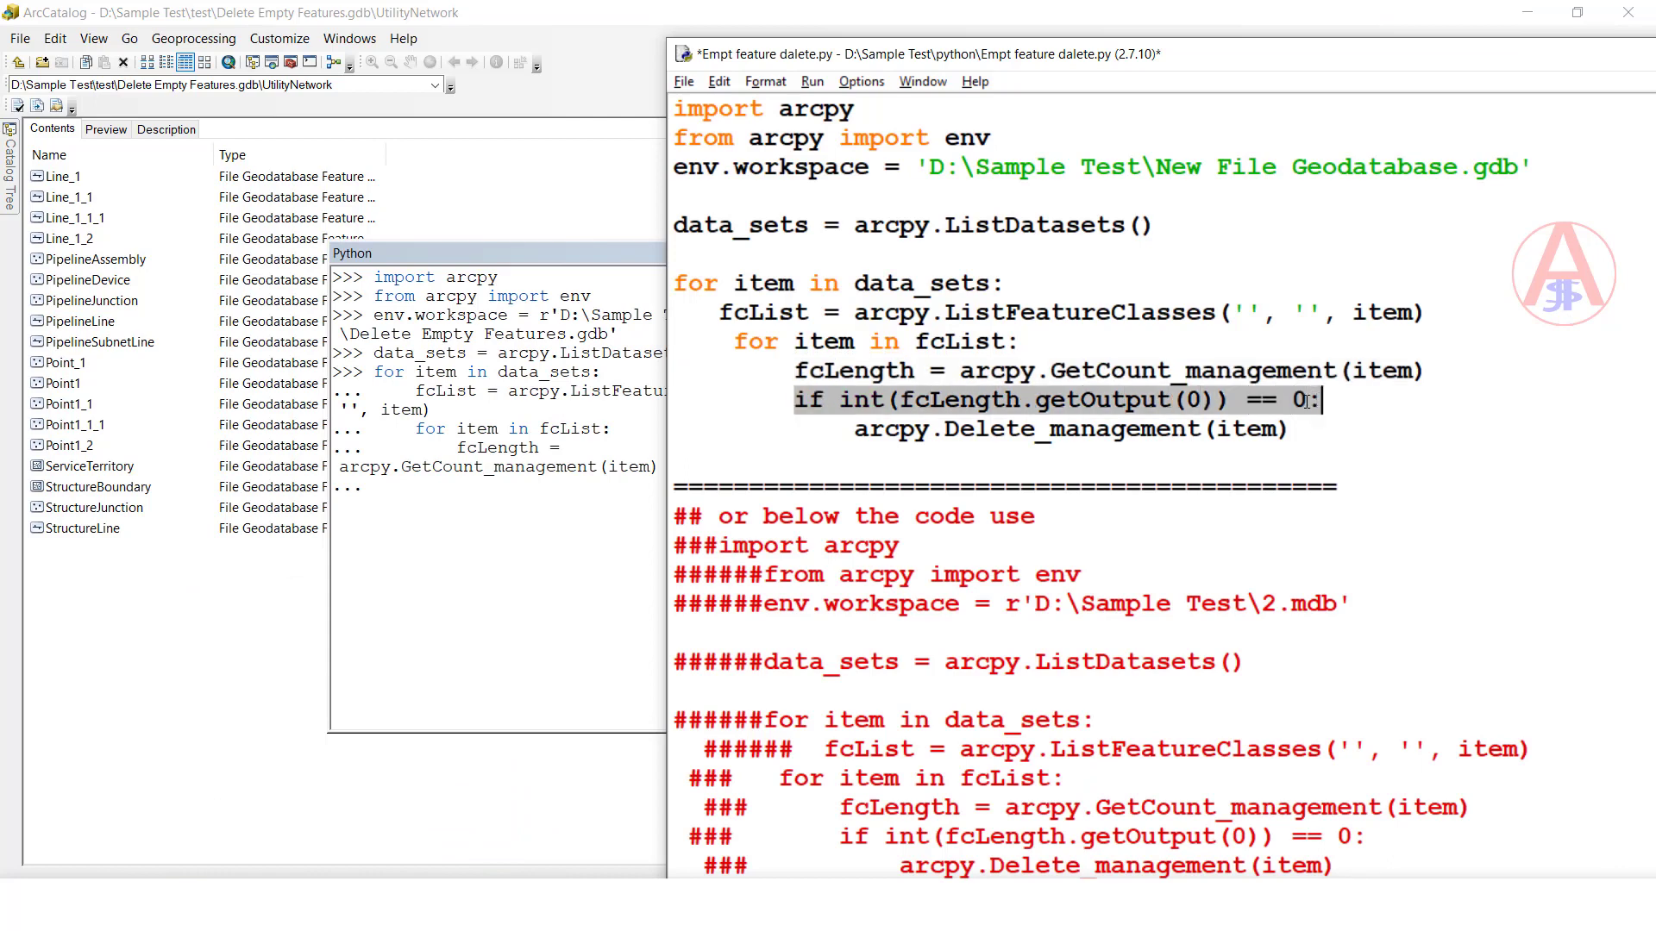
key(ctrl+c)
click(450, 540)
key(ctrl+v)
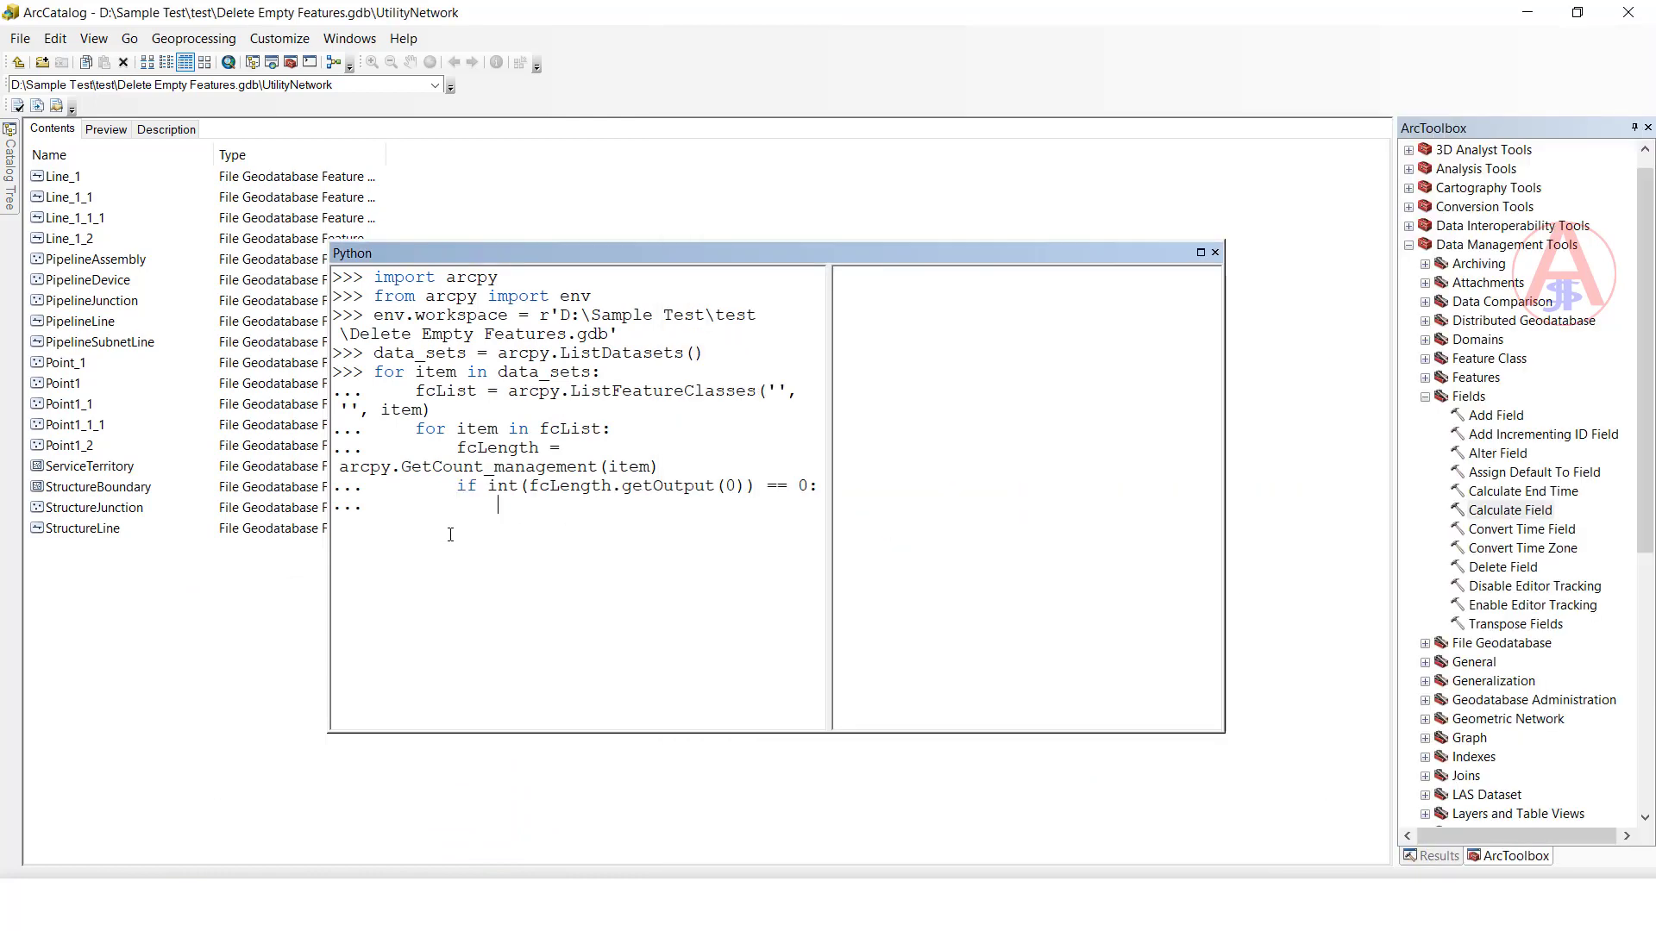
key(alt+Tab)
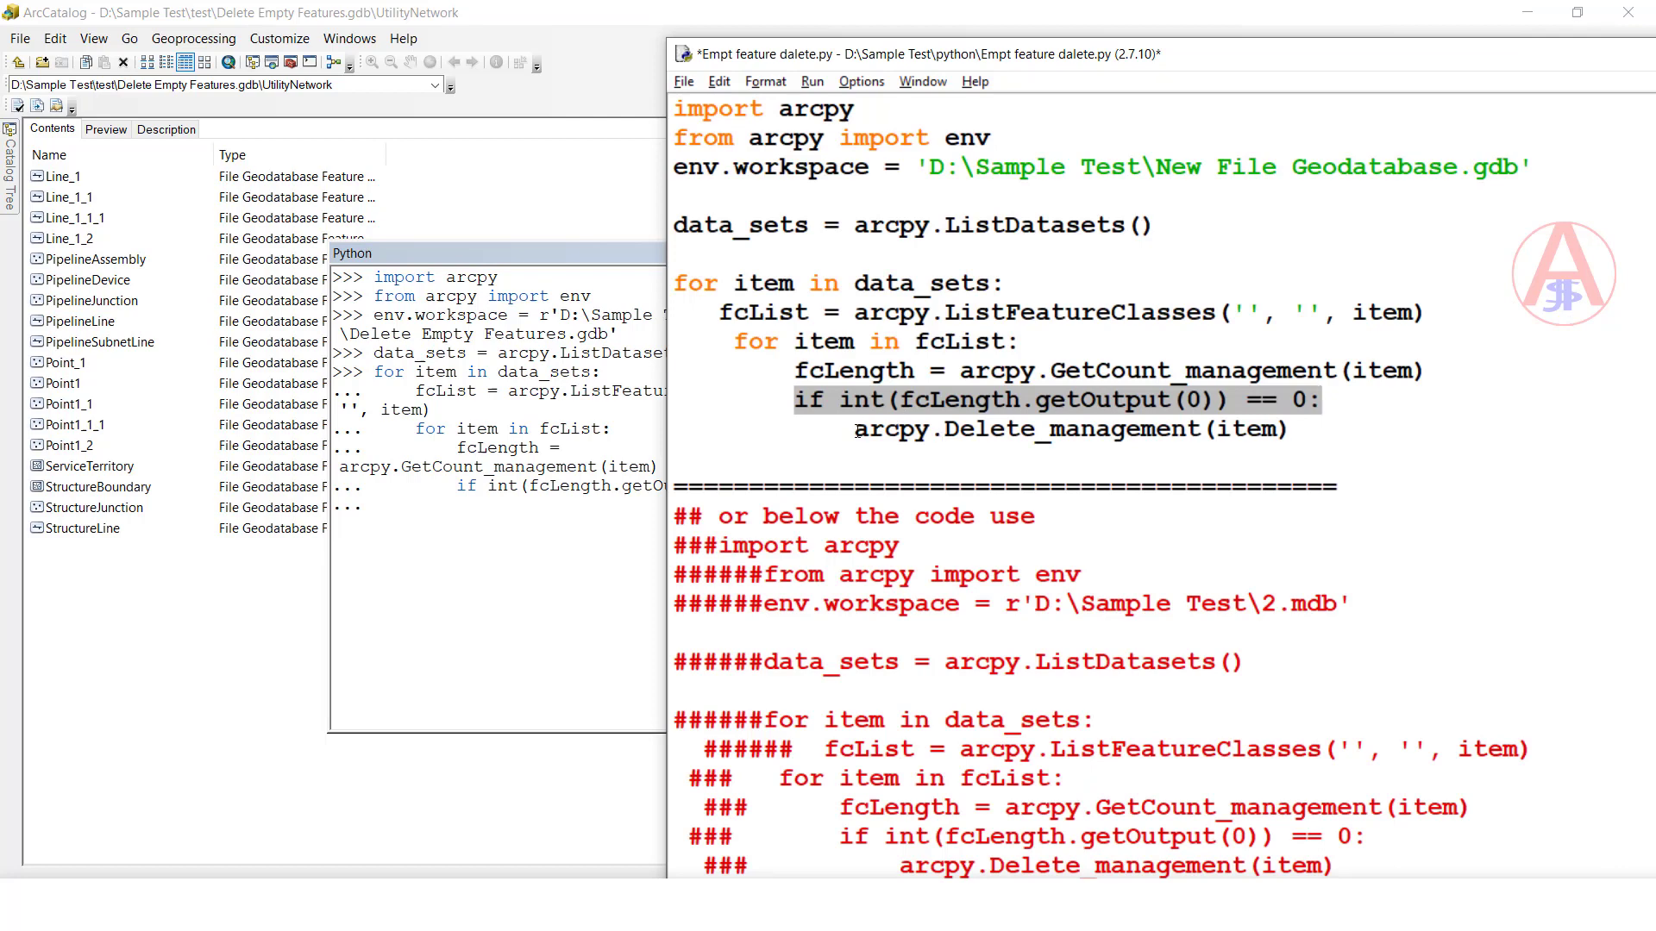
drag(857, 430, 1279, 430)
key(ctrl+c)
click(561, 541)
key(ctrl+v)
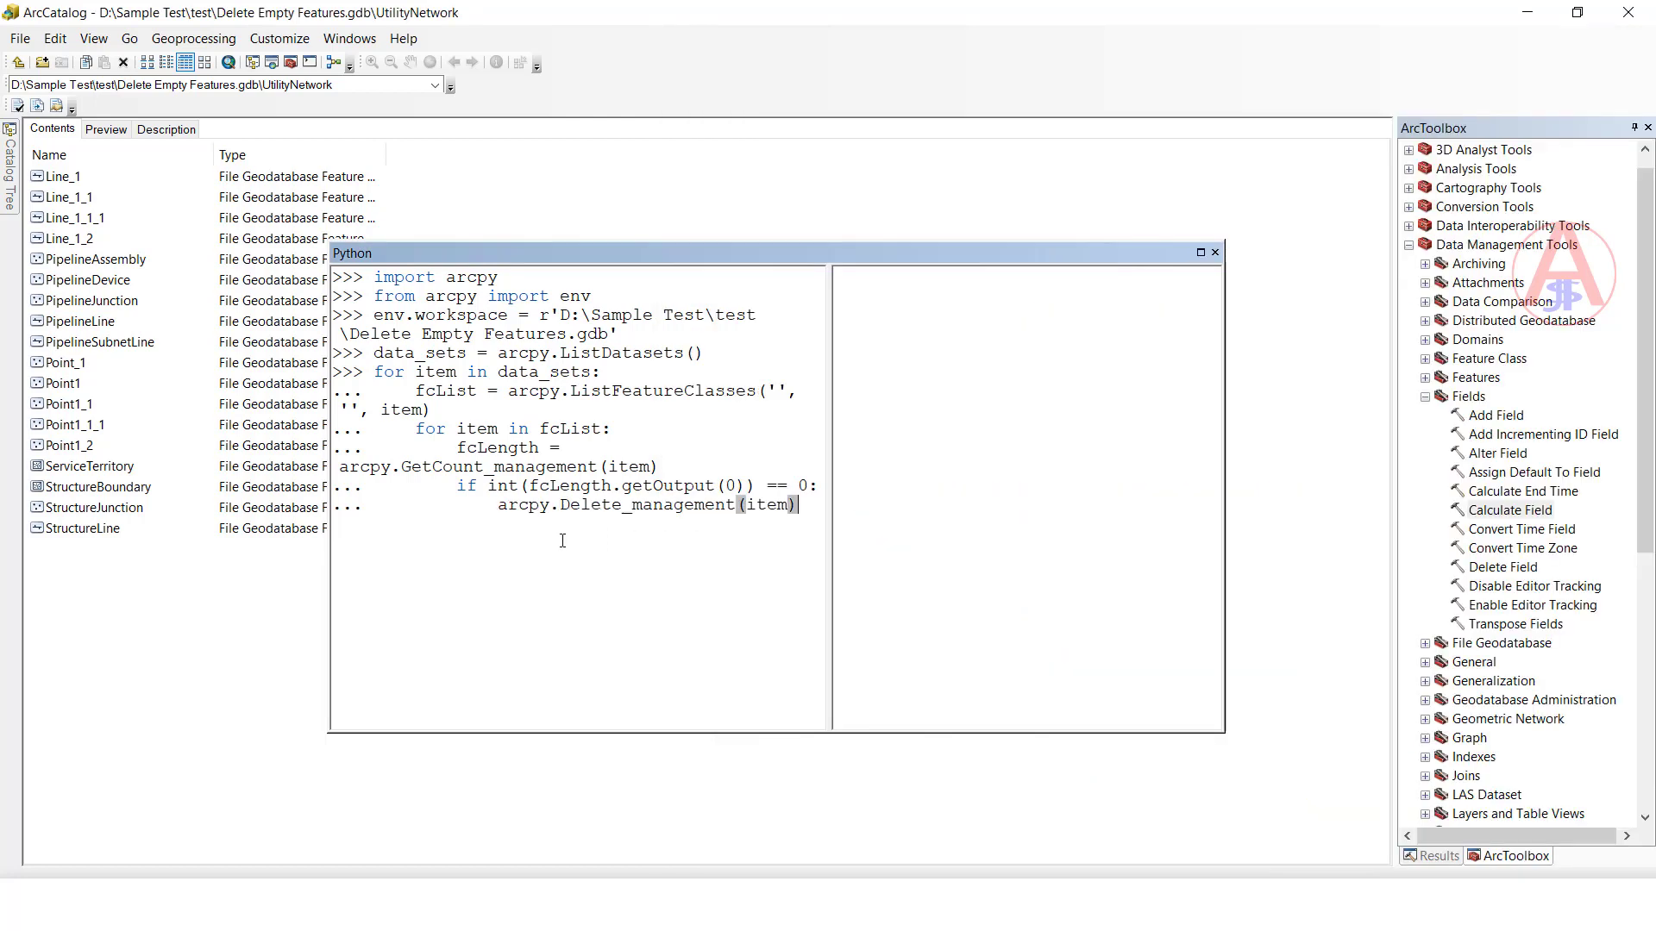
key(Return)
key(Return)
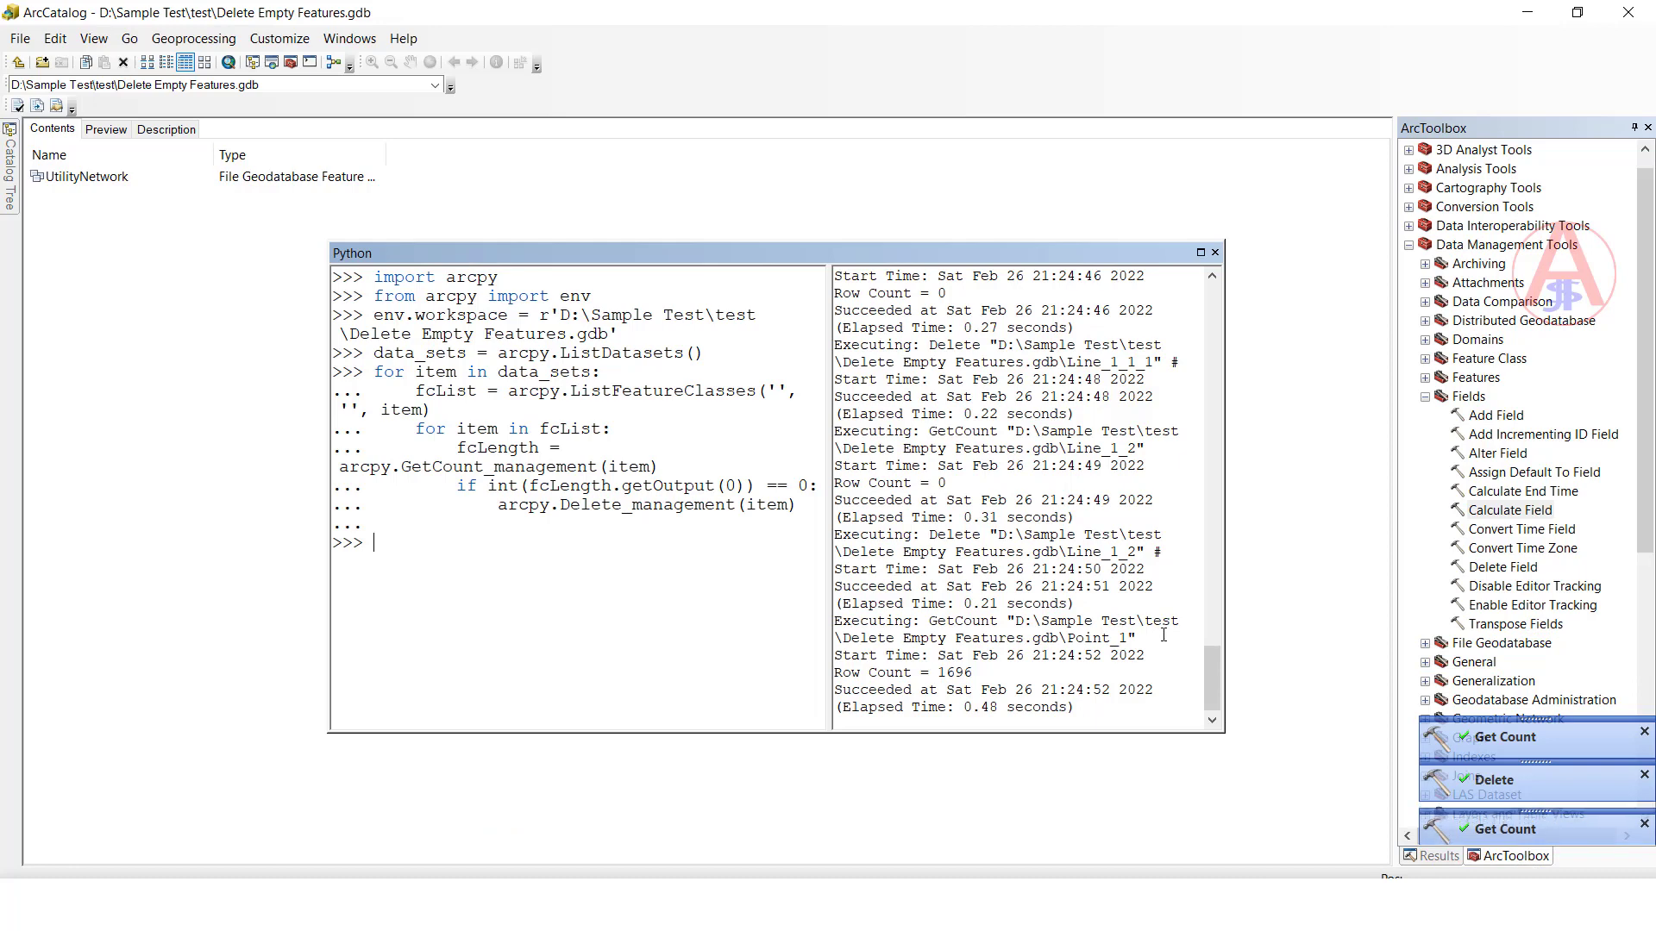
Step: Close the Python window and reopen UtilityNetwork, which now shows six feature classes
click(1215, 253)
double_click(89, 182)
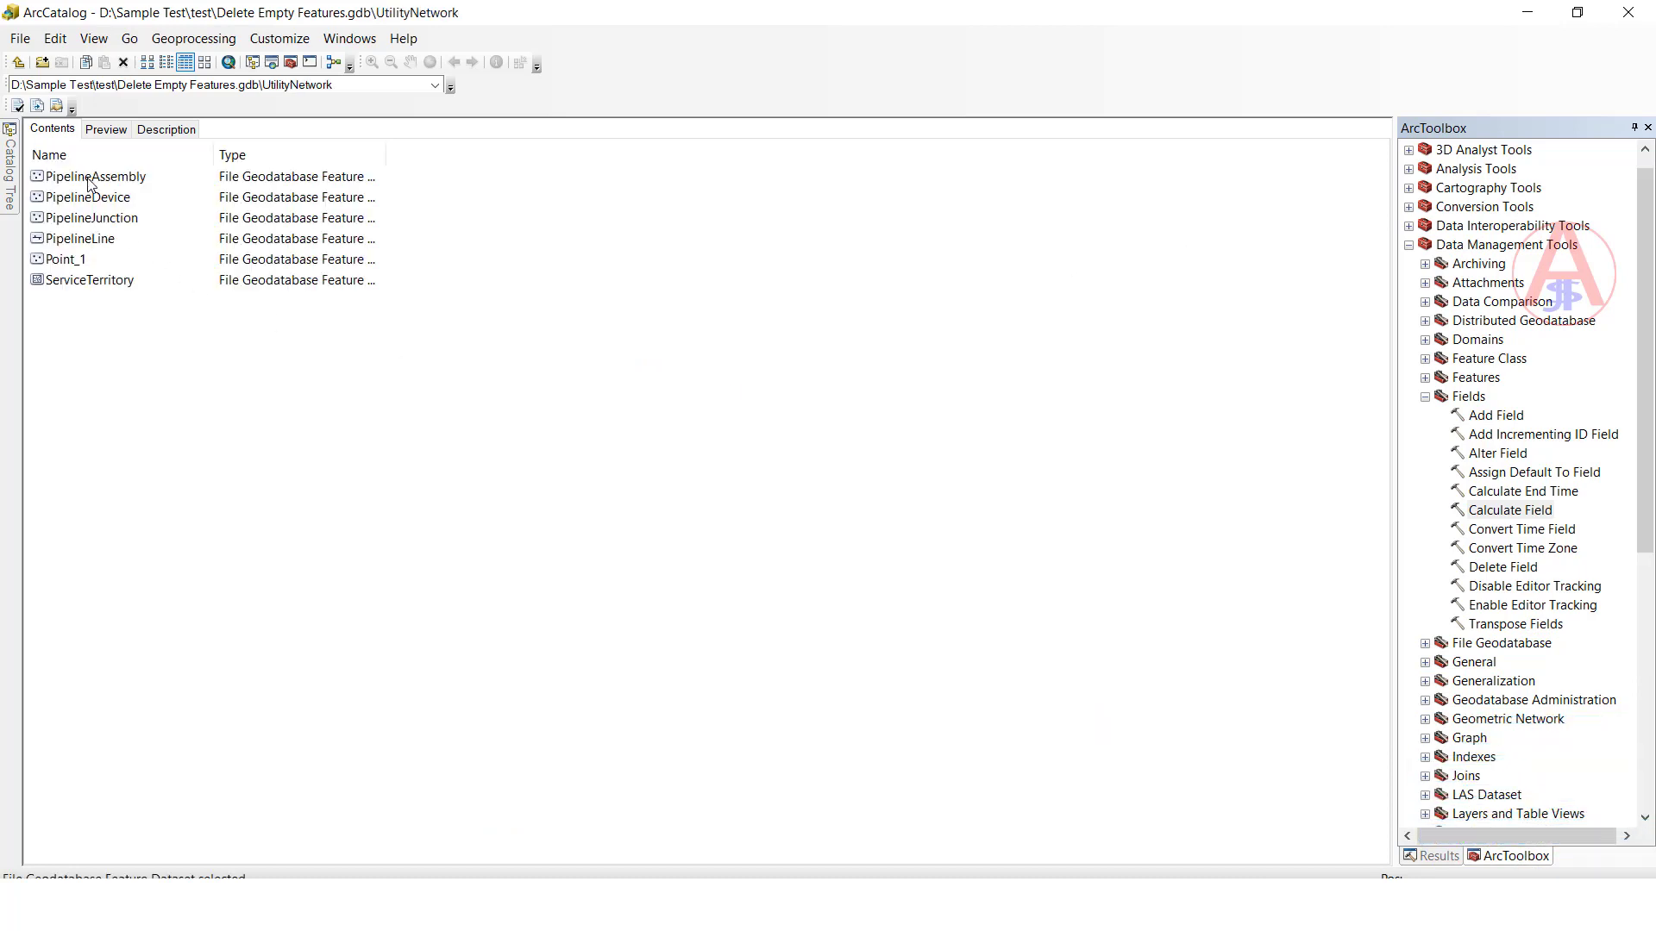